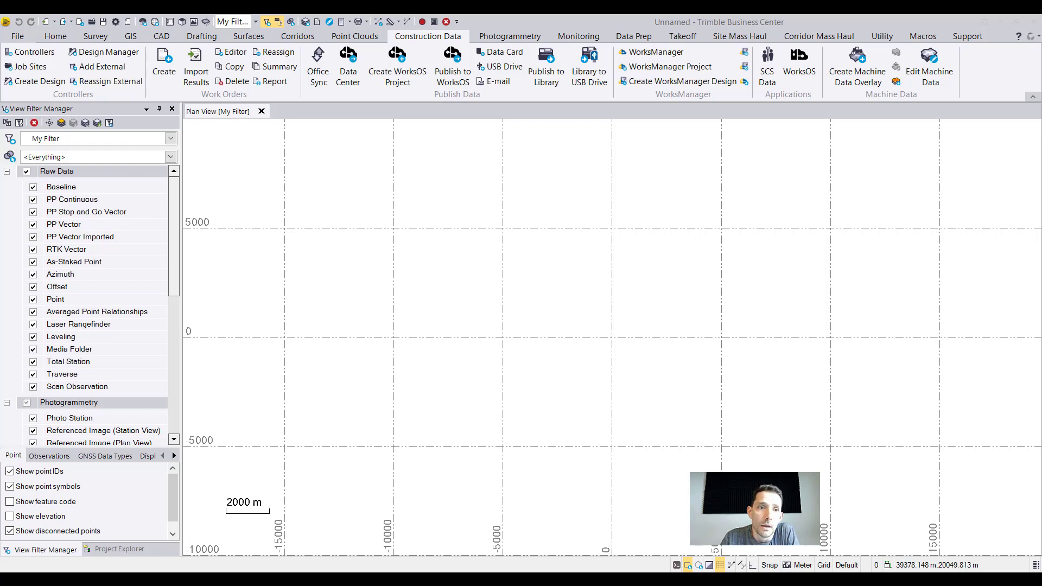
# Add the external job site 18-445 - Graymont to the project.
pyautogui.click(33, 67)
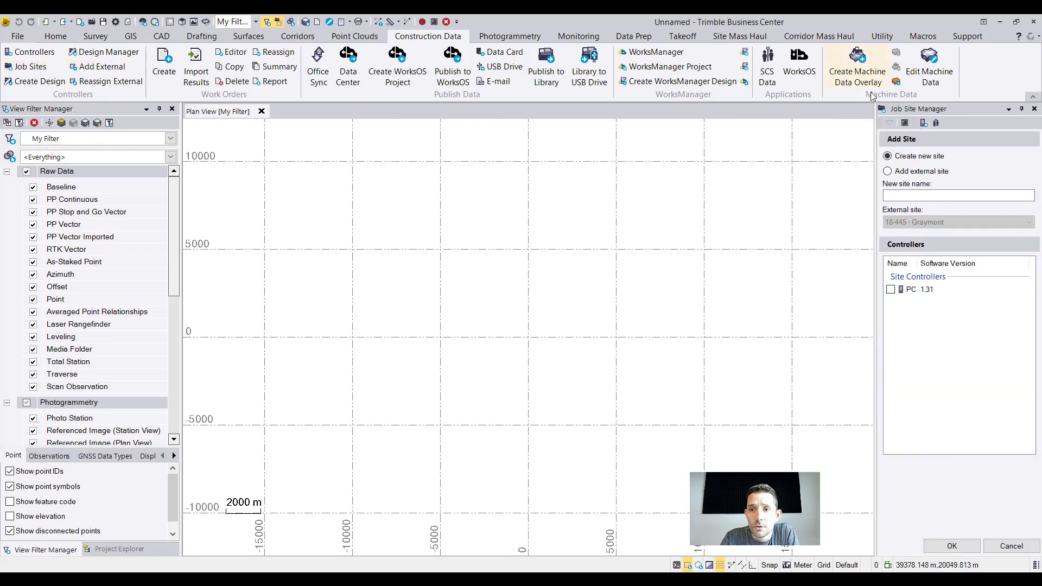
pyautogui.click(888, 172)
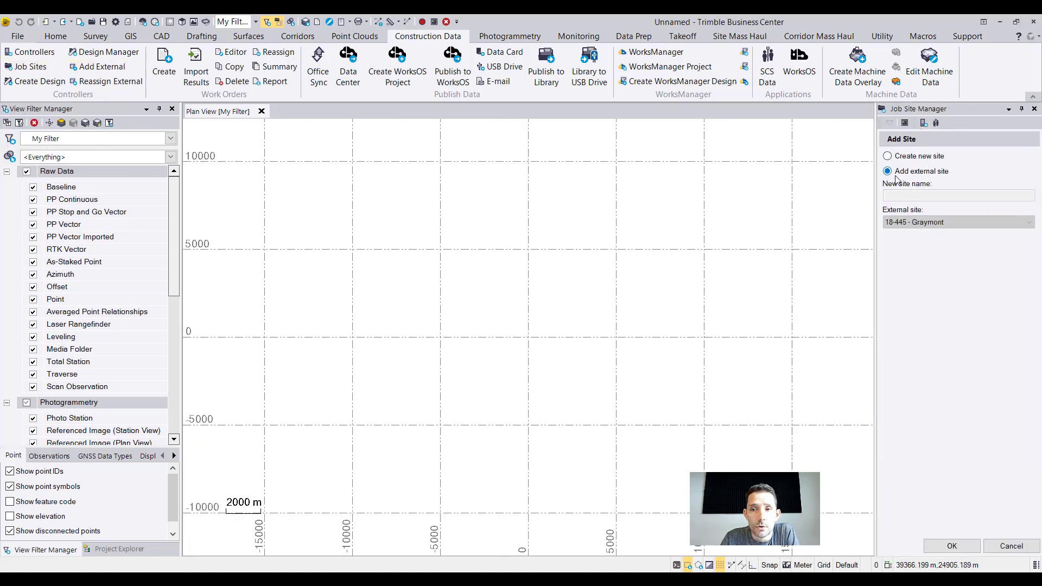
pyautogui.click(922, 225)
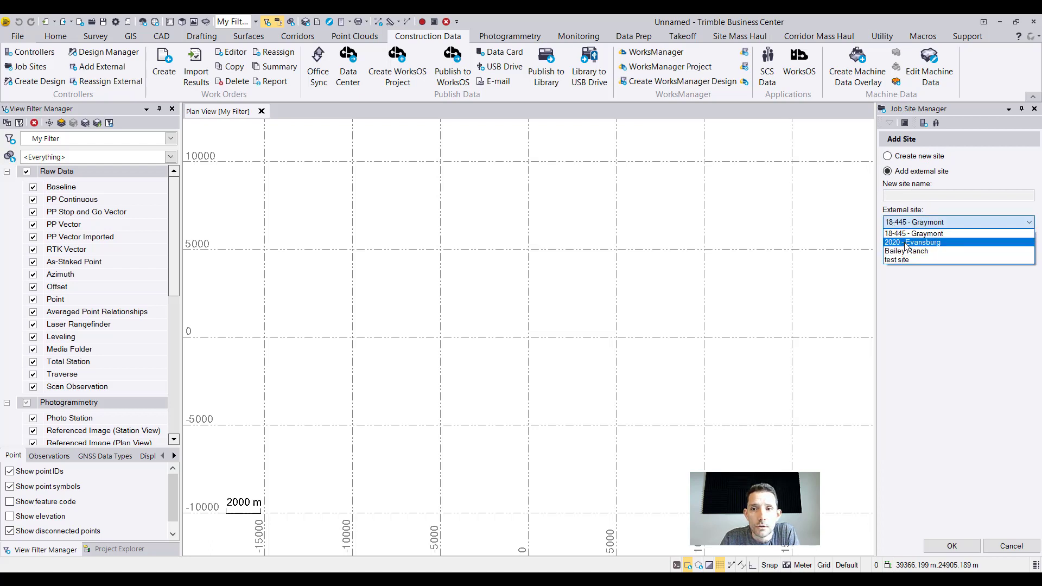
pyautogui.click(904, 233)
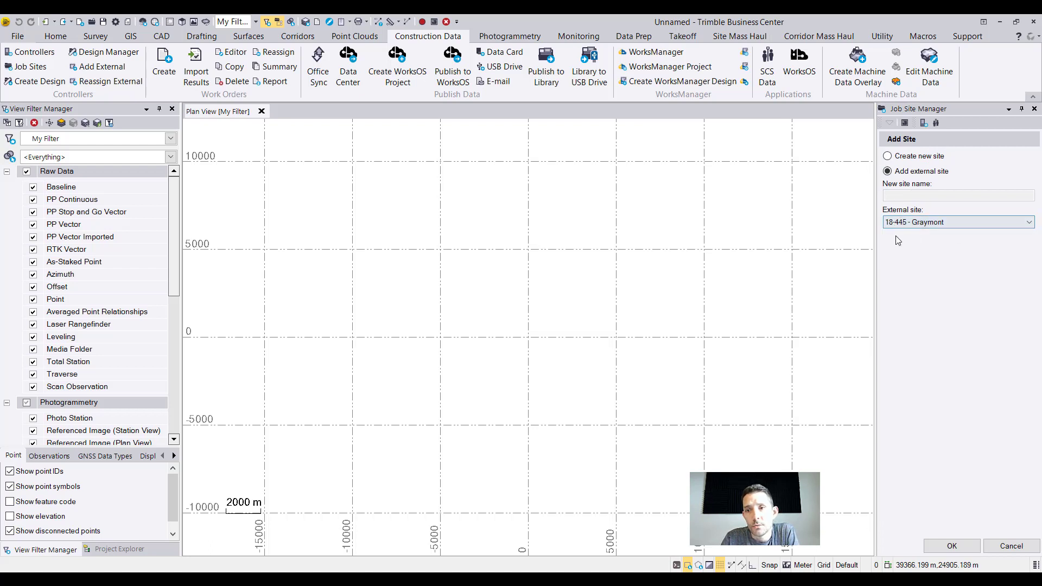
pyautogui.click(951, 546)
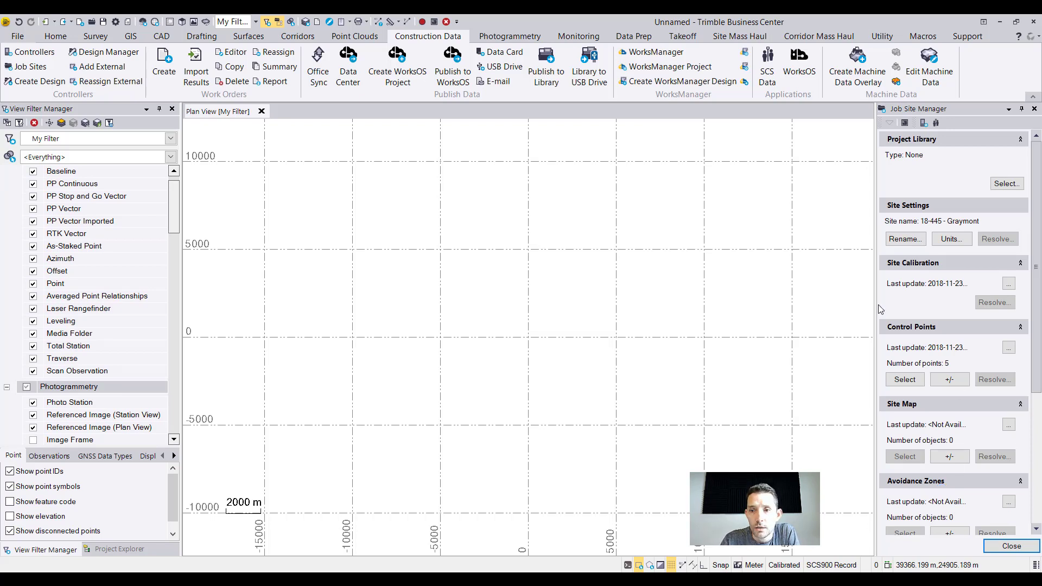
# Review the Graymont site's settings, calibration, control points, site map, feature codes and controllers, and close the job site manager.
pyautogui.moveTo(875, 303); pyautogui.dragTo(829, 303)
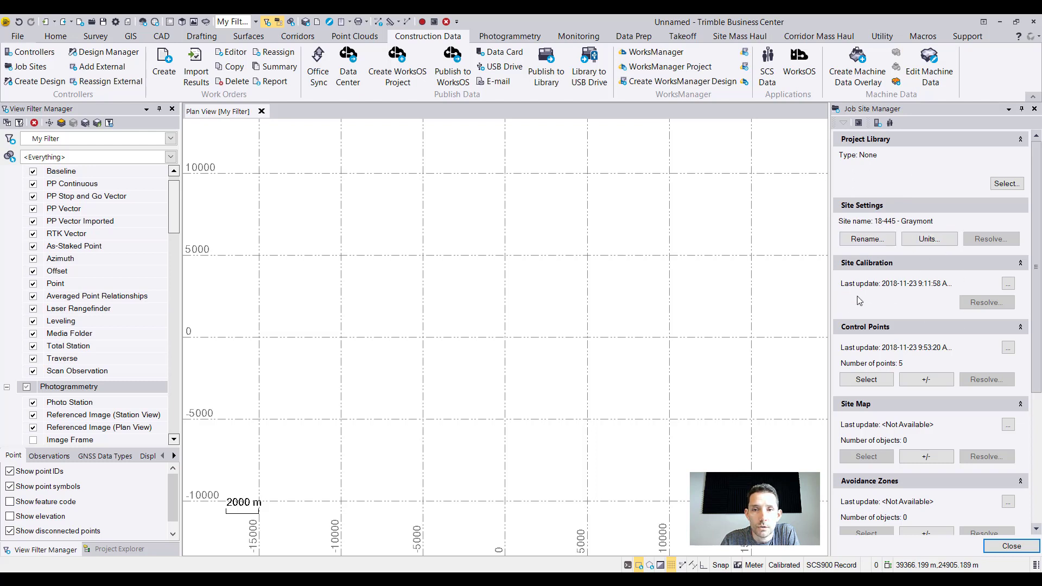
pyautogui.scroll(-3, 918, 296)
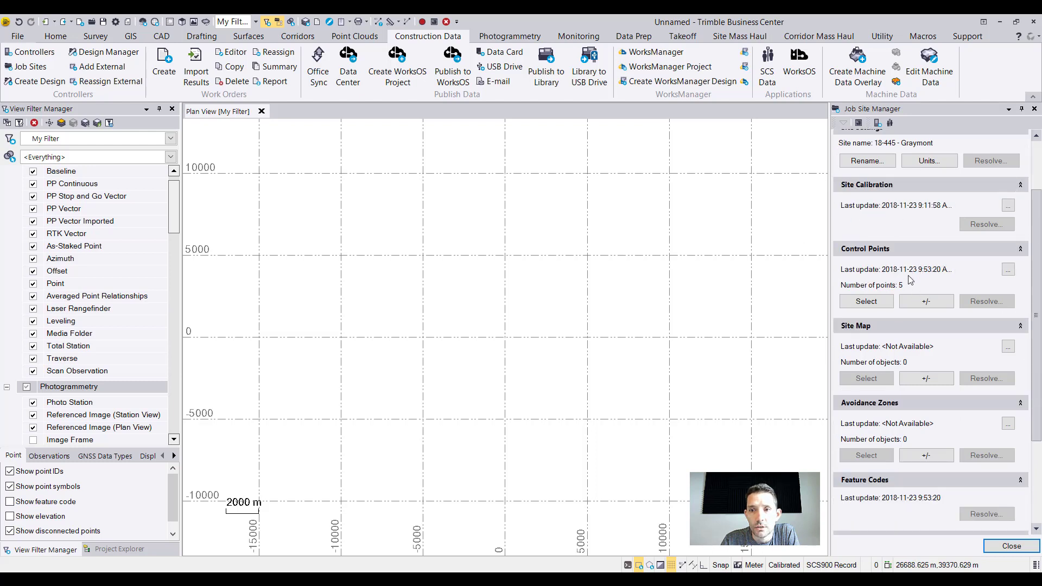
pyautogui.scroll(-1, 910, 280)
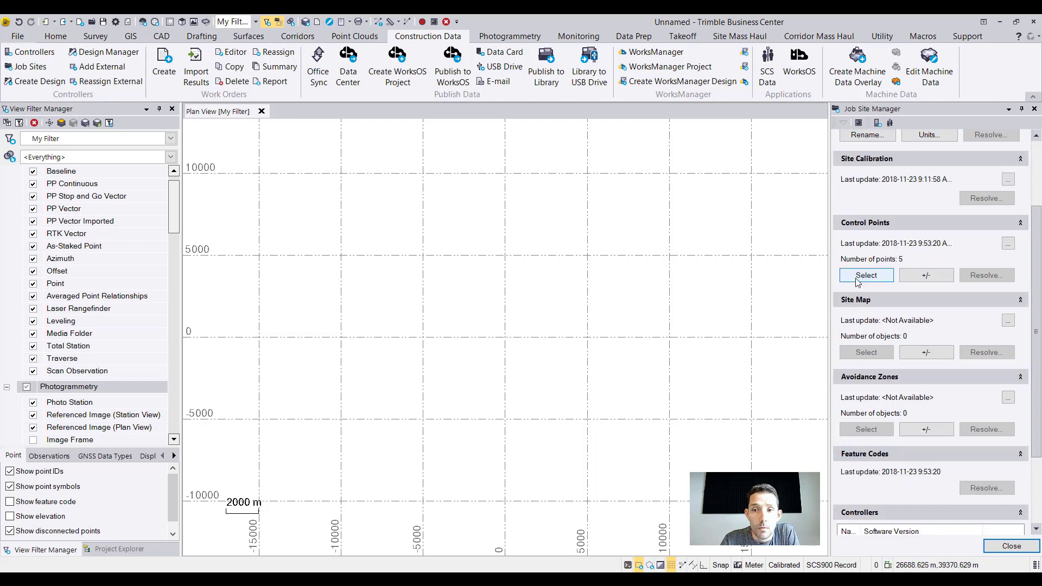
pyautogui.scroll(-2, 928, 266)
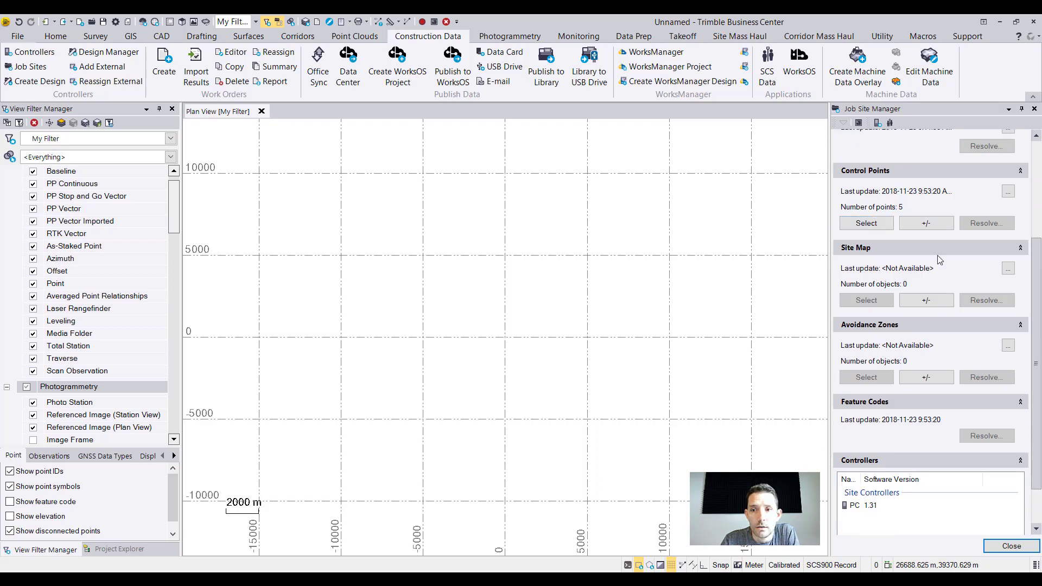
pyautogui.scroll(-2, 921, 339)
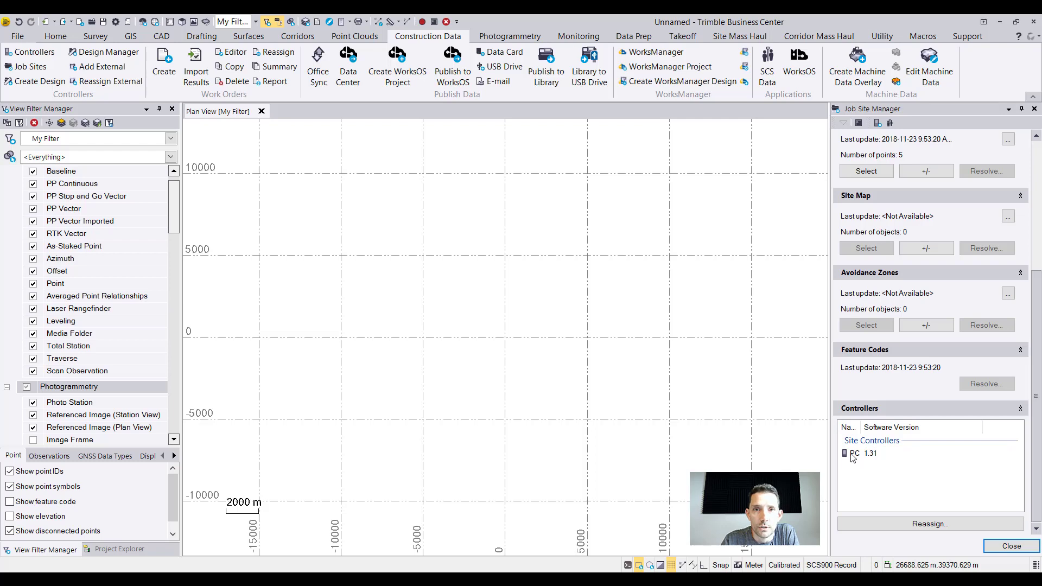
pyautogui.click(1011, 546)
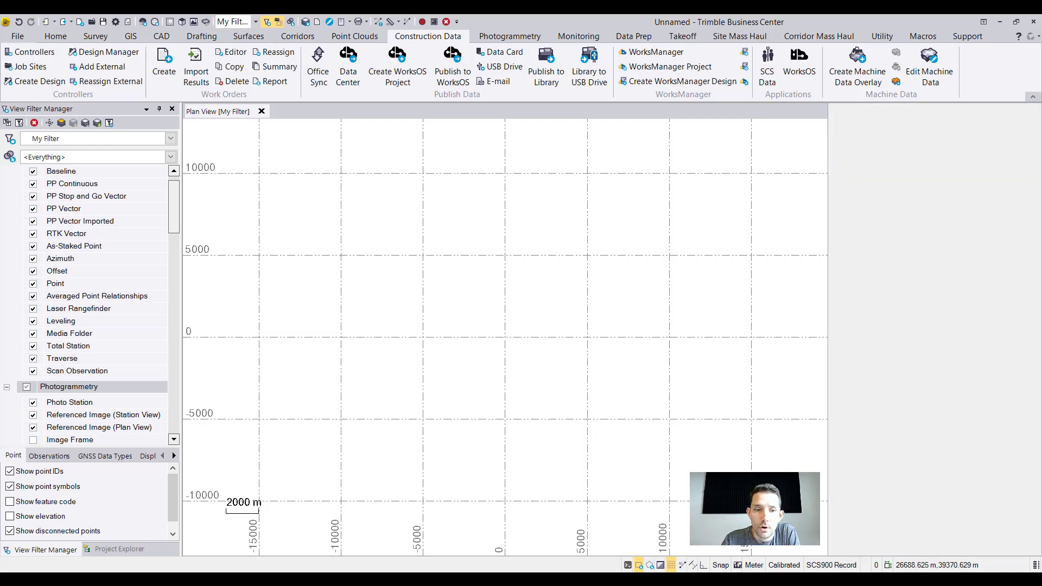
# Expand the Graymont job site in the project tree to show its external designs and work orders.
pyautogui.click(125, 549)
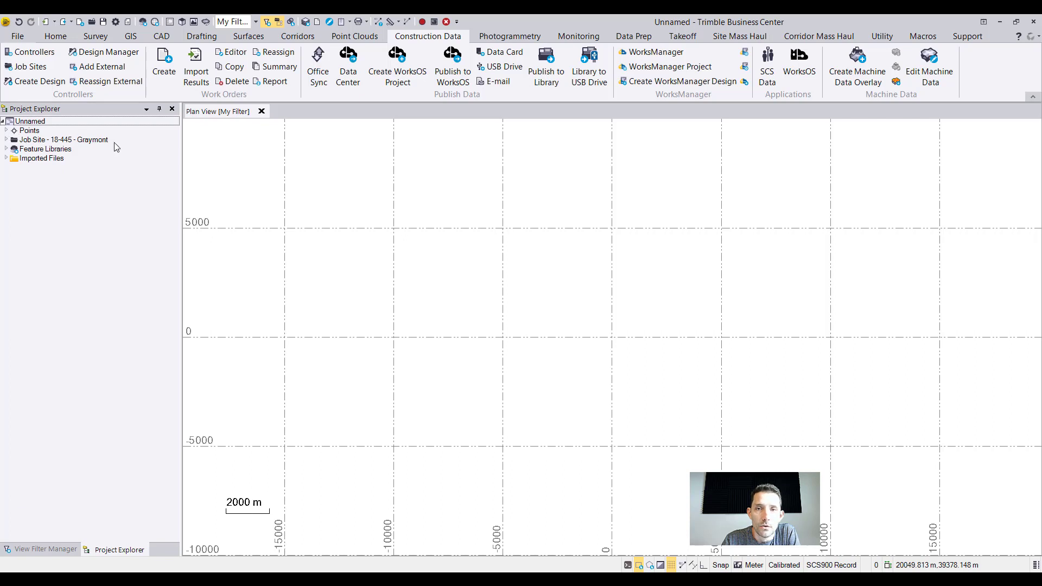
pyautogui.click(6, 141)
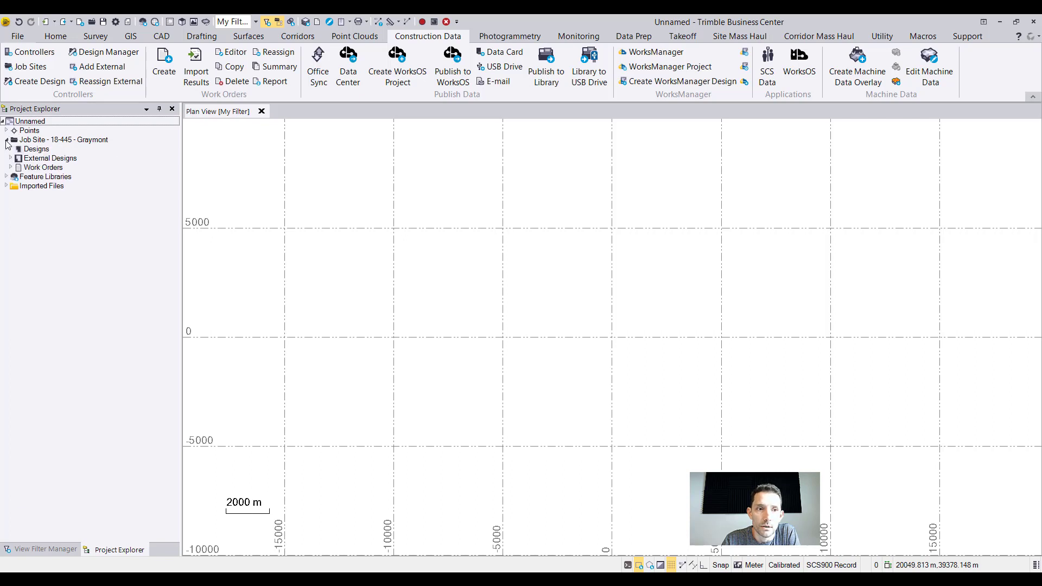
pyautogui.click(10, 158)
pyautogui.click(11, 185)
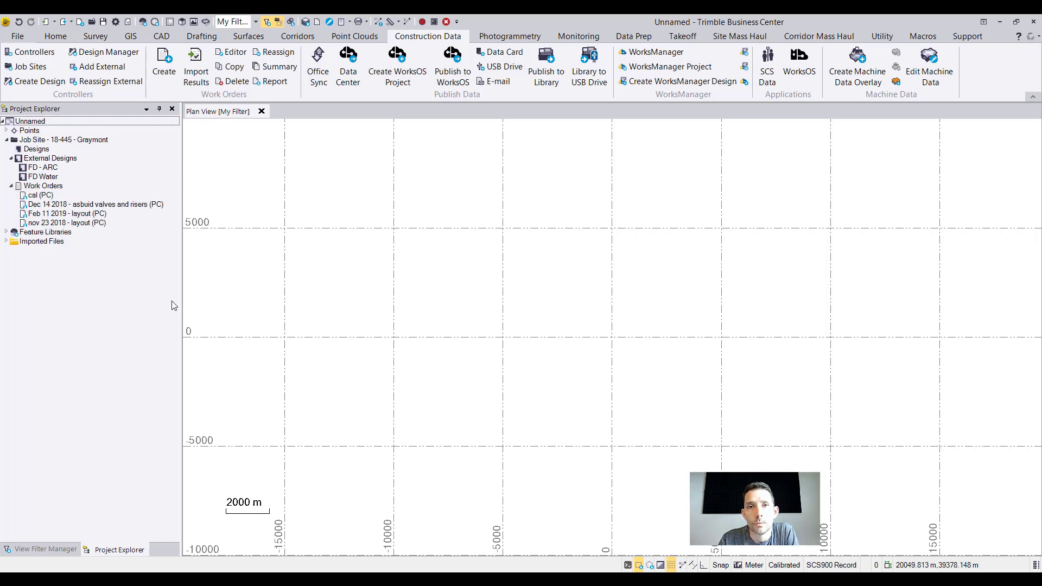
# Look over the job site's designs and its work orders, from cal through nov 23 2018 - layout.
pyautogui.click(46, 149)
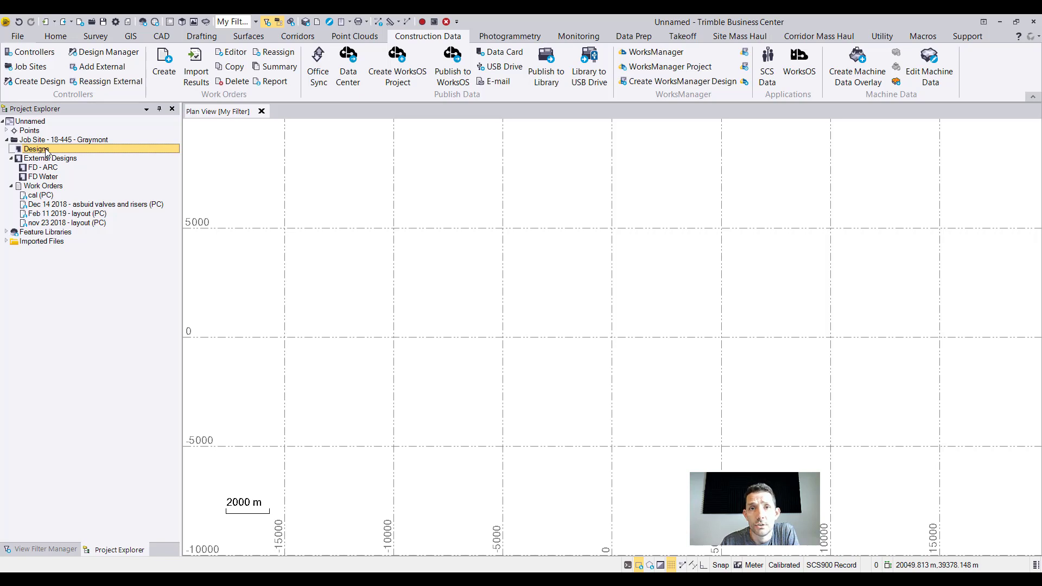
pyautogui.click(42, 187)
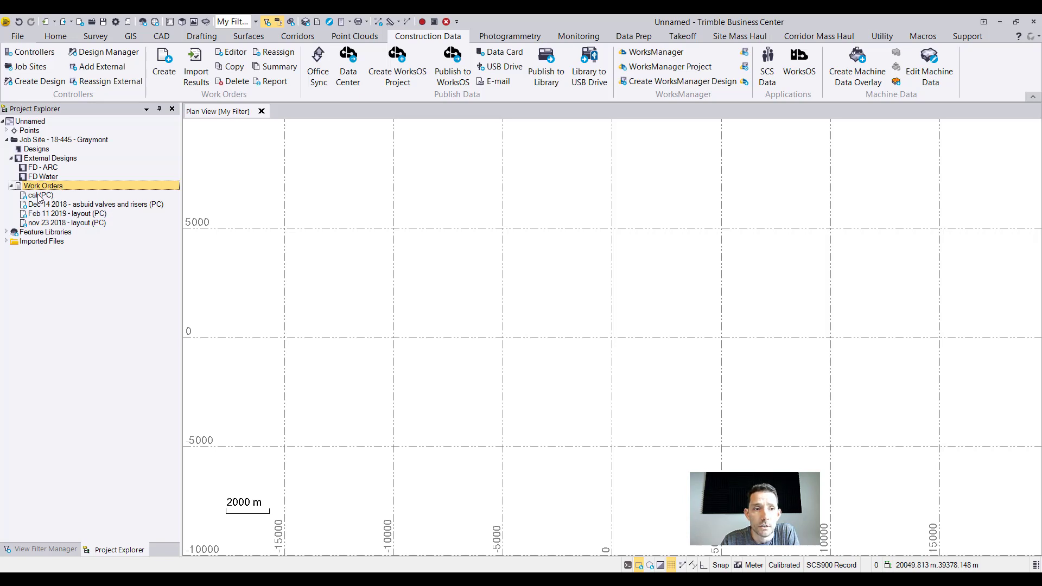
pyautogui.click(57, 197)
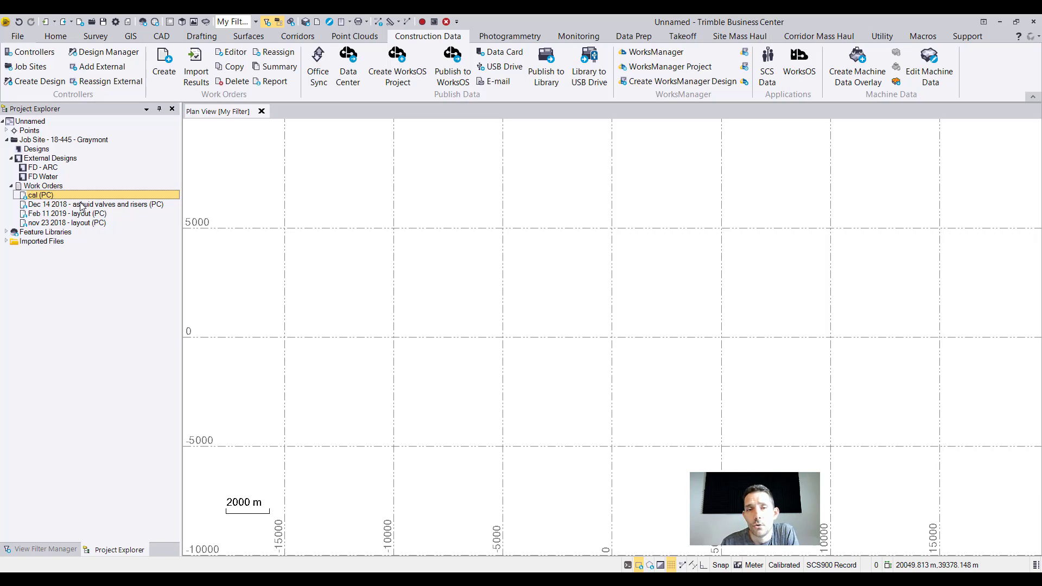
pyautogui.click(70, 205)
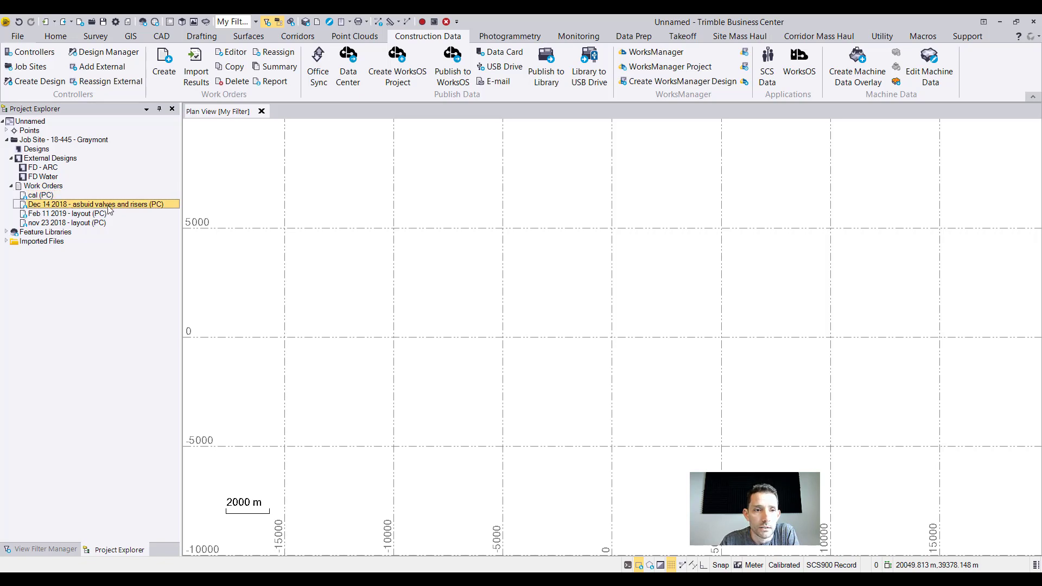
pyautogui.click(57, 216)
pyautogui.click(65, 222)
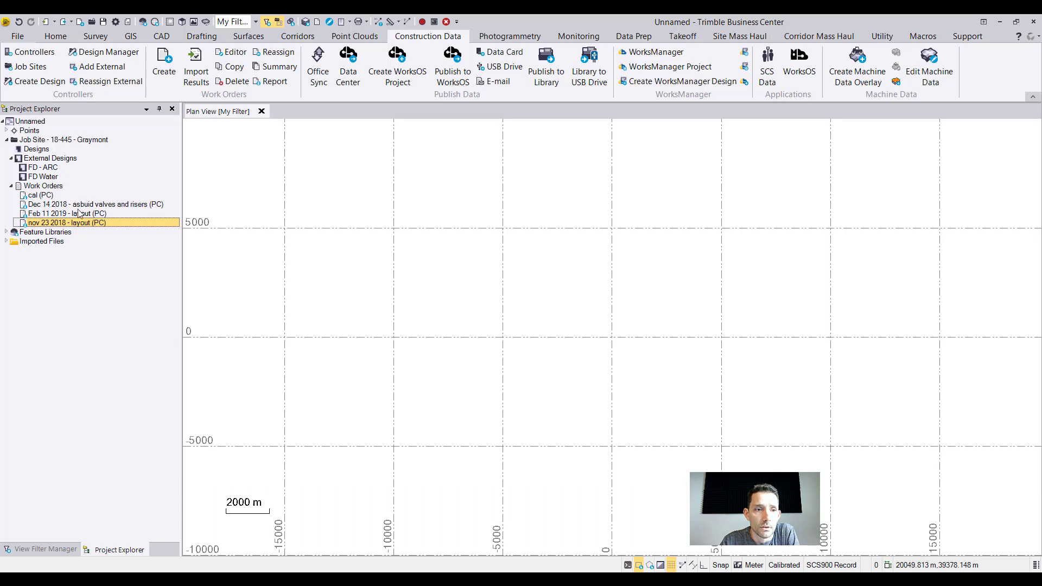
# Try to generate a work order report for the cal work order.
pyautogui.click(39, 195)
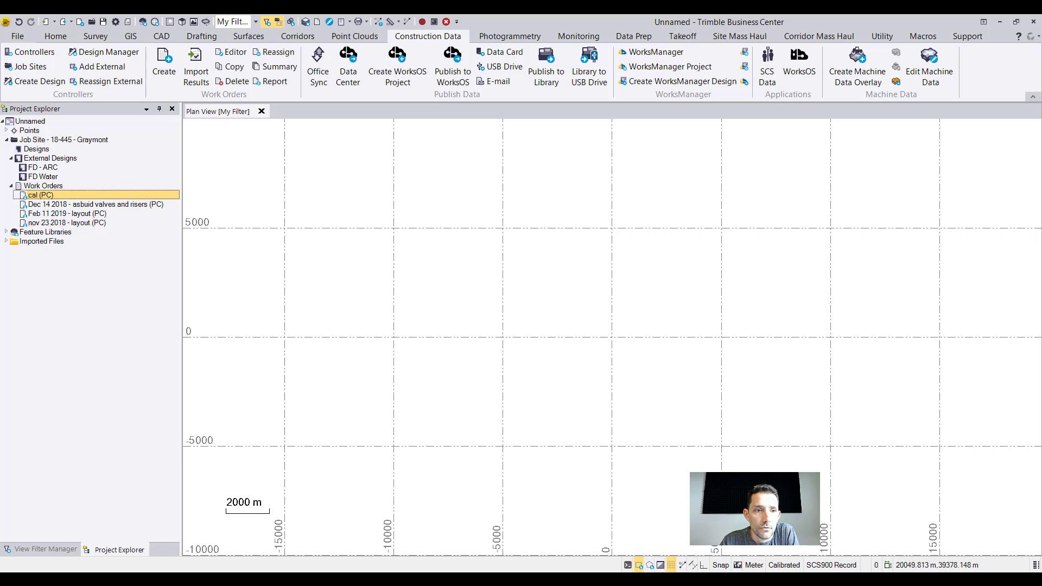
pyautogui.rightClick(72, 195)
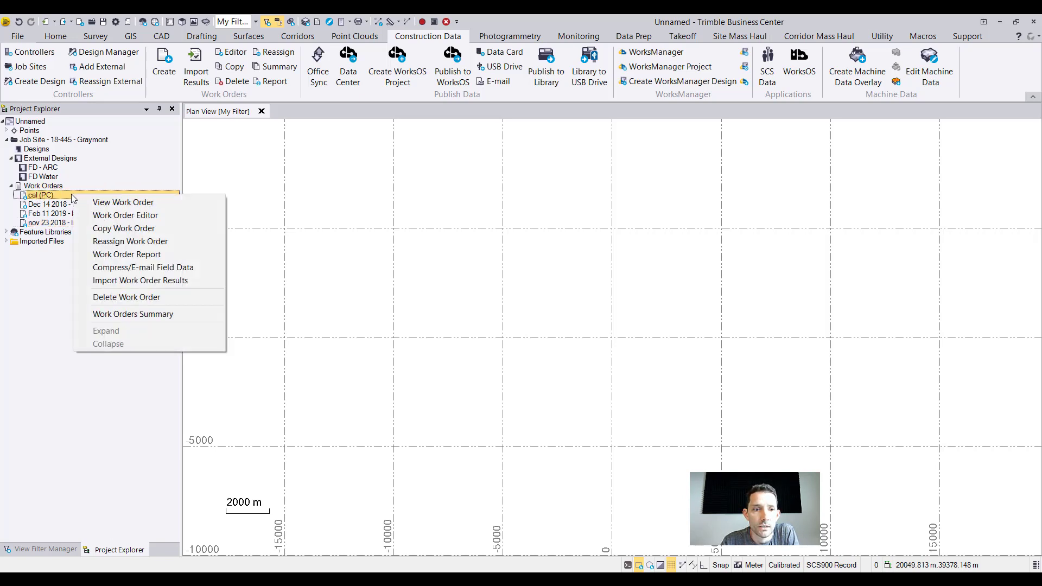
pyautogui.click(76, 204)
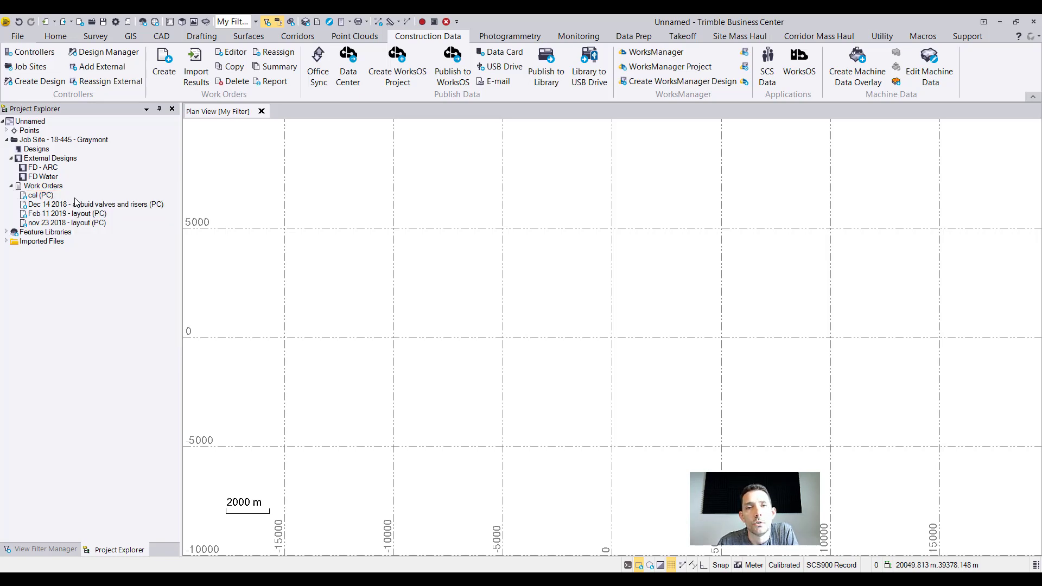
pyautogui.rightClick(46, 196)
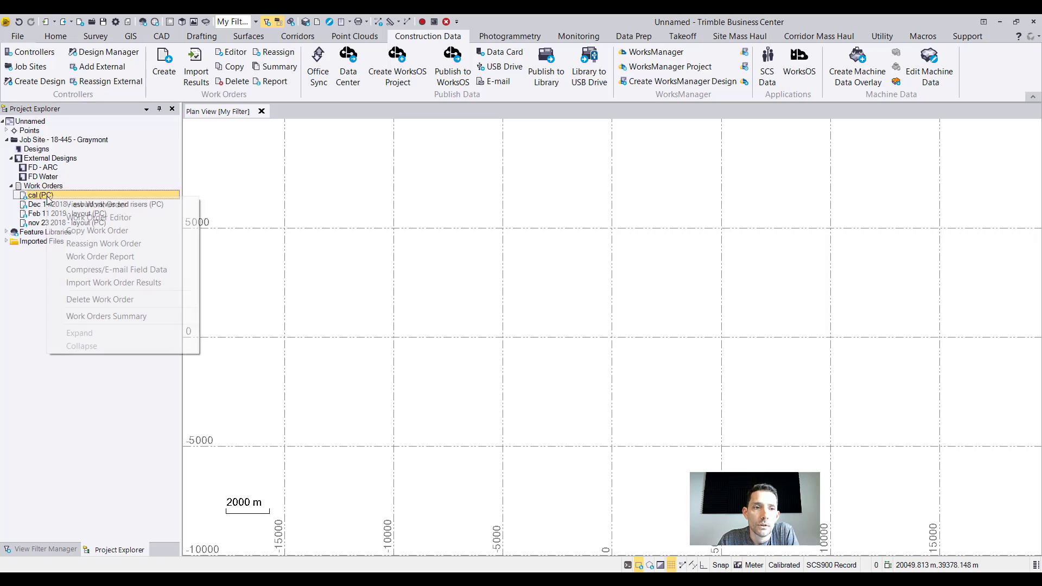
pyautogui.click(90, 257)
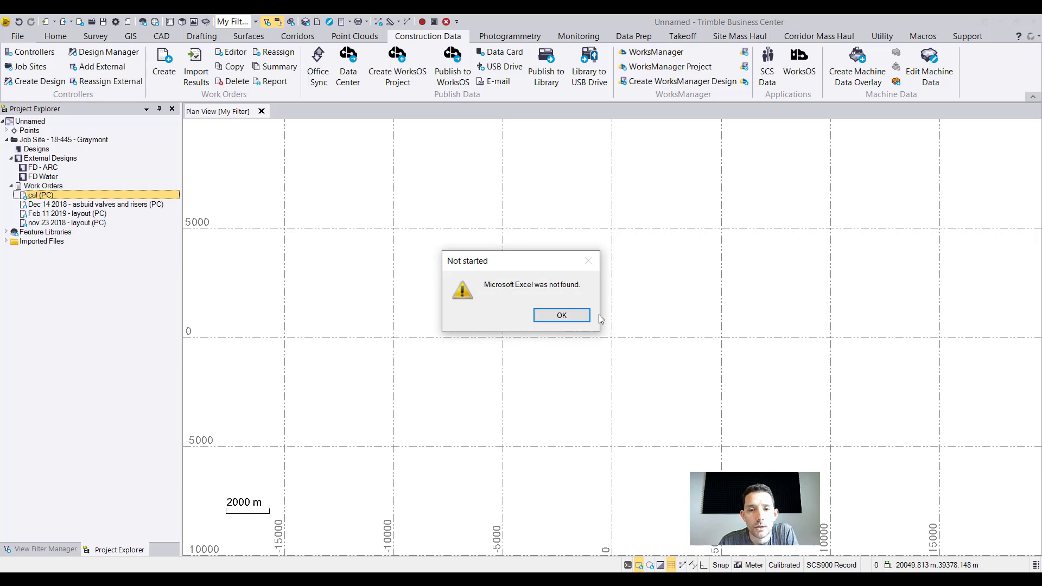
pyautogui.click(563, 314)
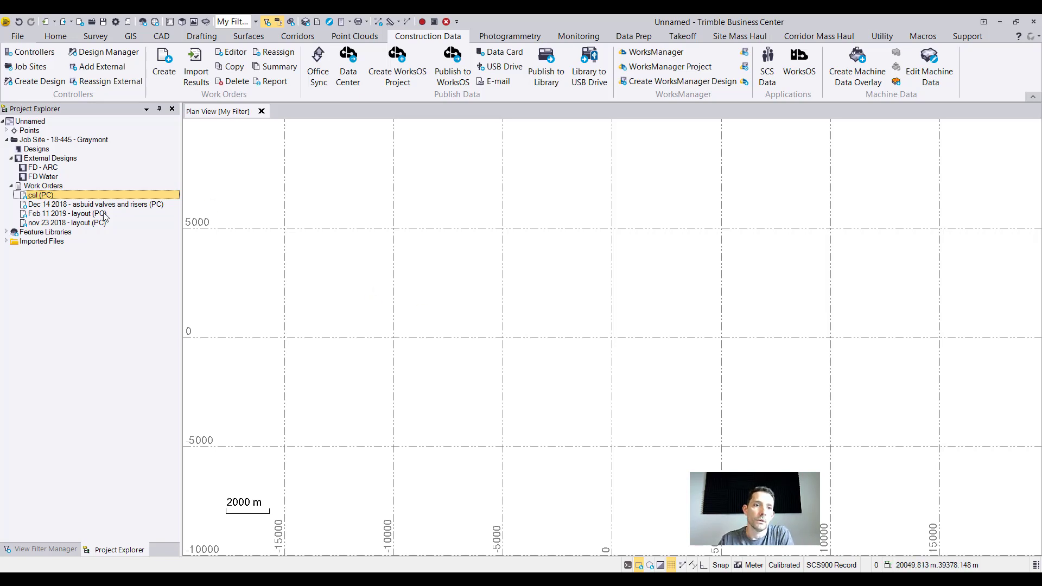
# Add the external job site design FD Water, accepting the import of its data from the site controller.
pyautogui.click(34, 178)
pyautogui.rightClick(32, 178)
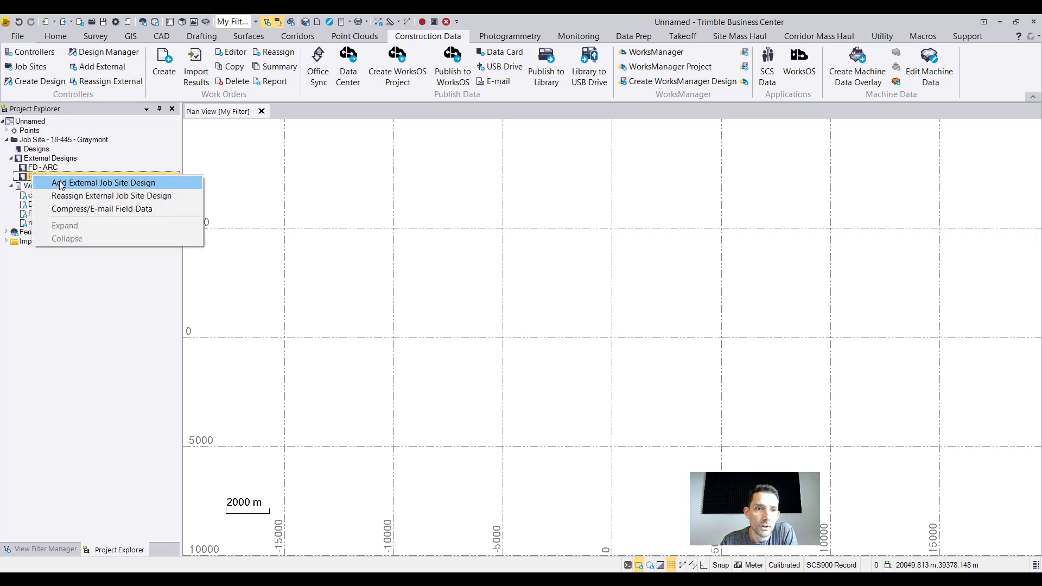
pyautogui.click(61, 184)
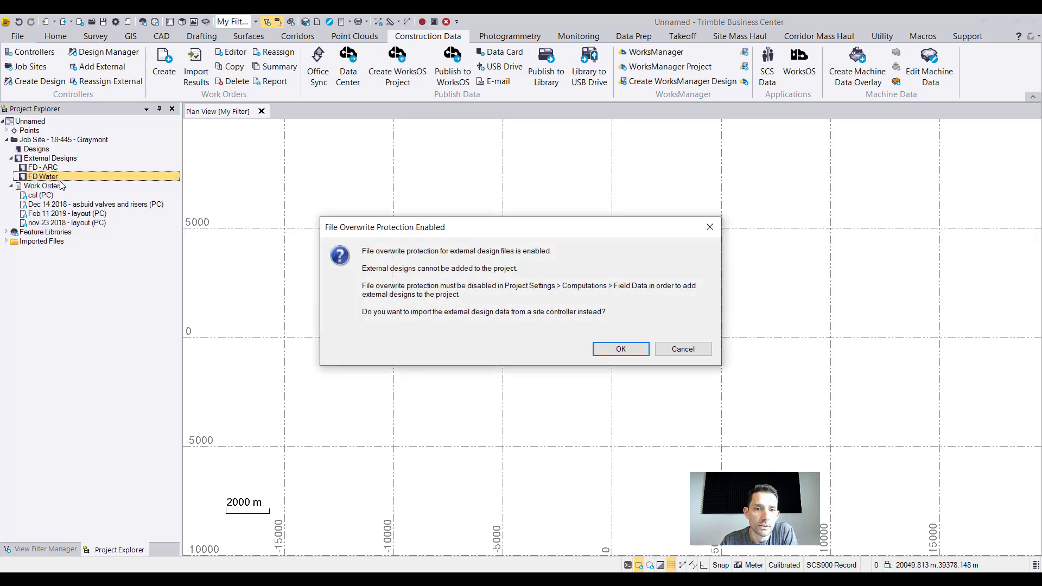
pyautogui.click(634, 360)
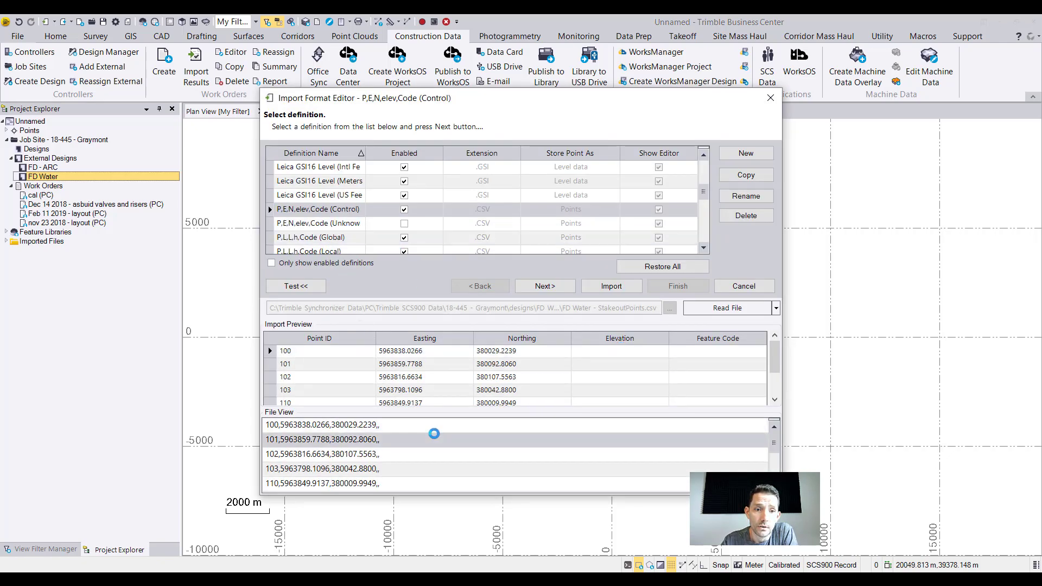
# Import the FD Water stakeout points file with the P,N,E,elev,Code (Unknown) format definition.
pyautogui.scroll(-2, 481, 387)
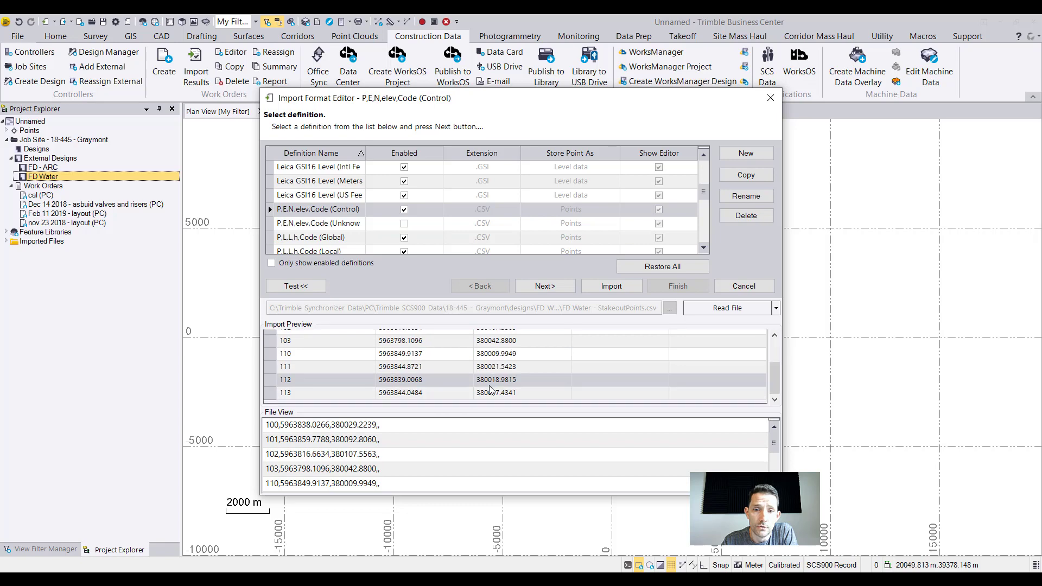
pyautogui.scroll(-1, 353, 225)
pyautogui.click(345, 237)
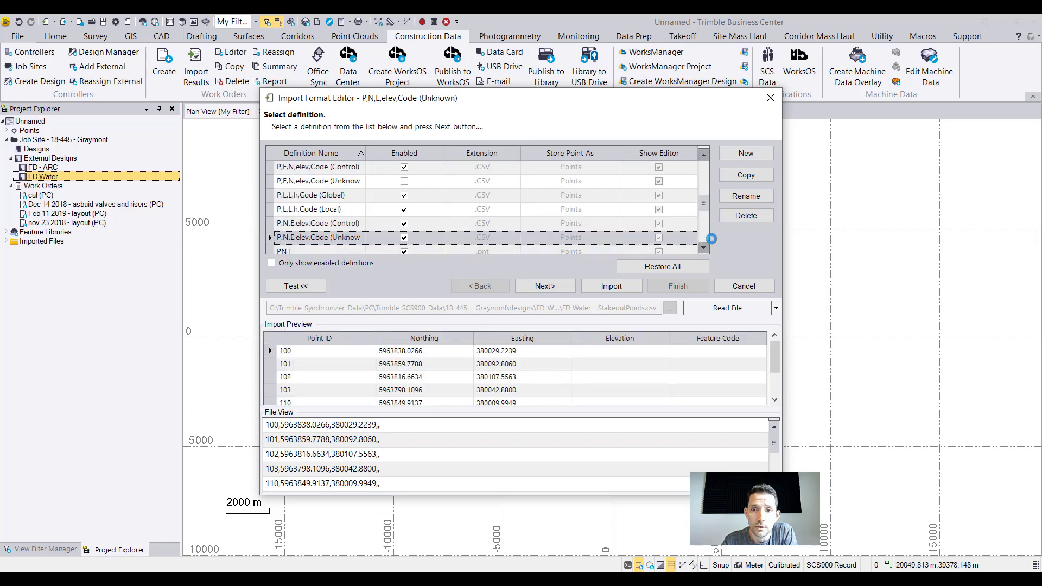
pyautogui.click(636, 286)
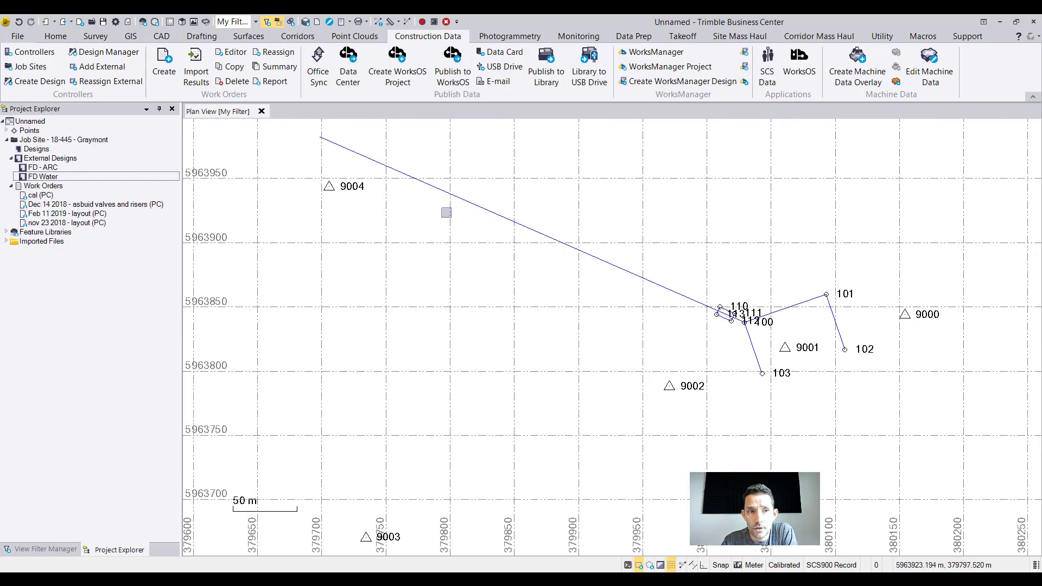
# Examine the imported FD Water points and linework together with the control points in the plan view.
pyautogui.scroll(-2, 720, 269)
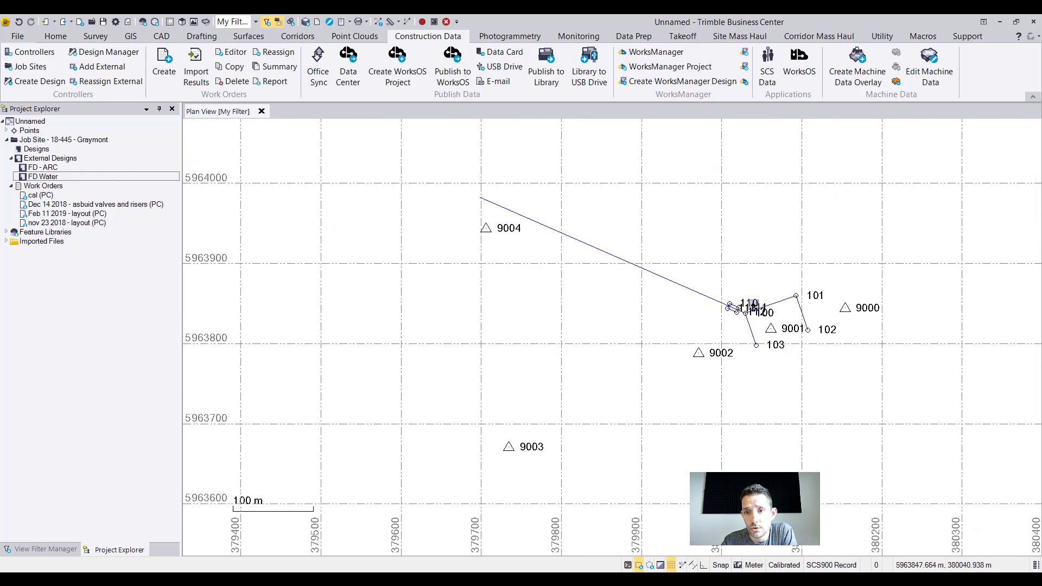
pyautogui.scroll(1, 799, 383)
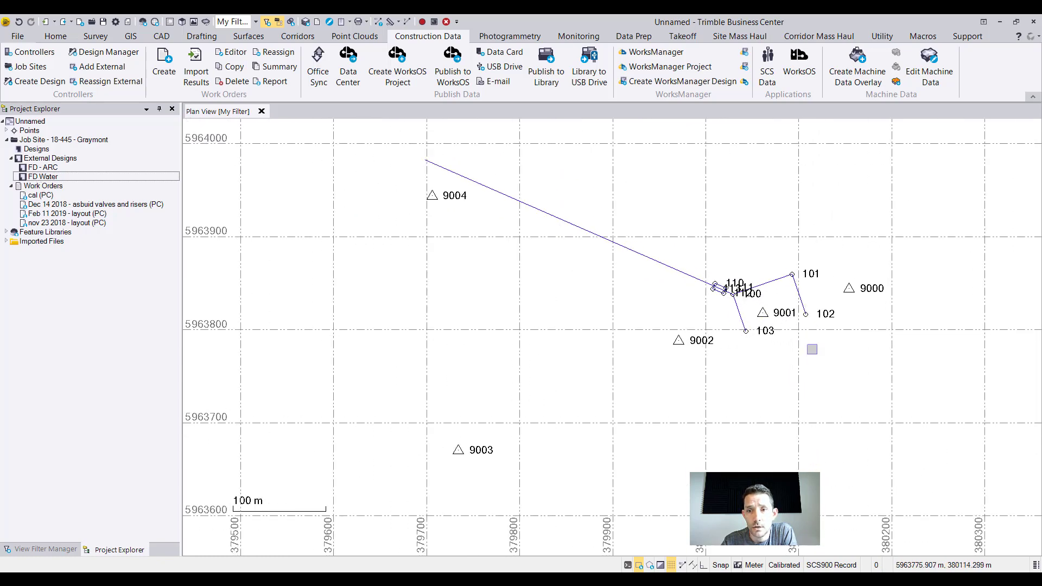
pyautogui.scroll(1, 835, 294)
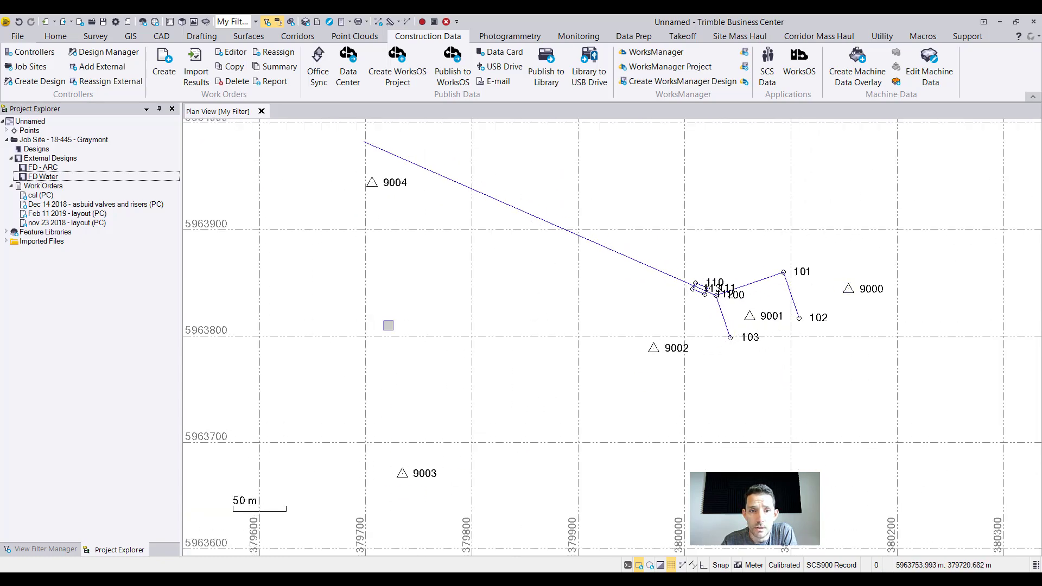
pyautogui.scroll(3, 713, 288)
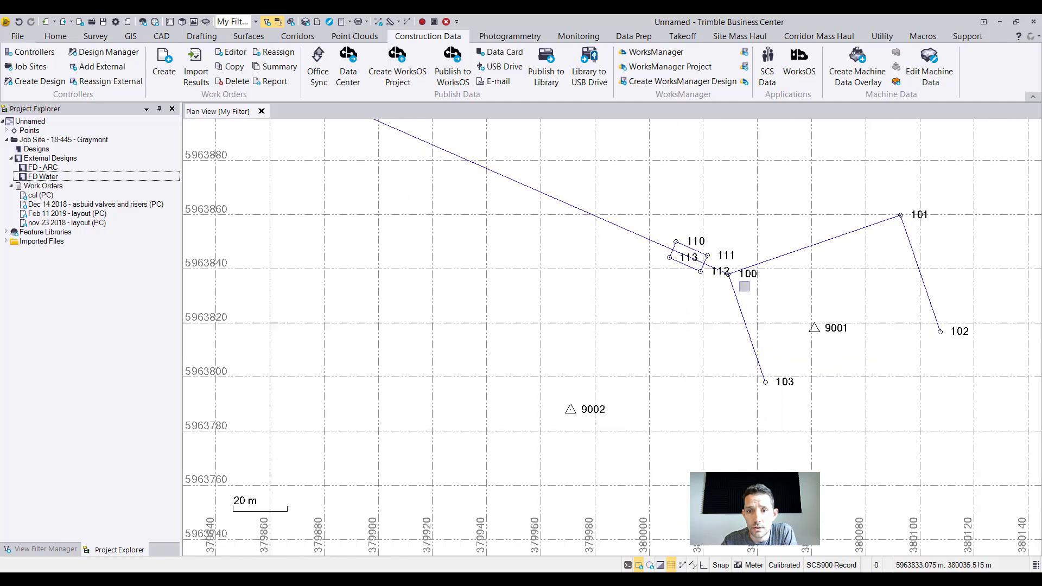
# Import the work order results of Feb 11 2019 - layout and inspect the staked points around the rectangle near point 100.
pyautogui.scroll(-4, 642, 229)
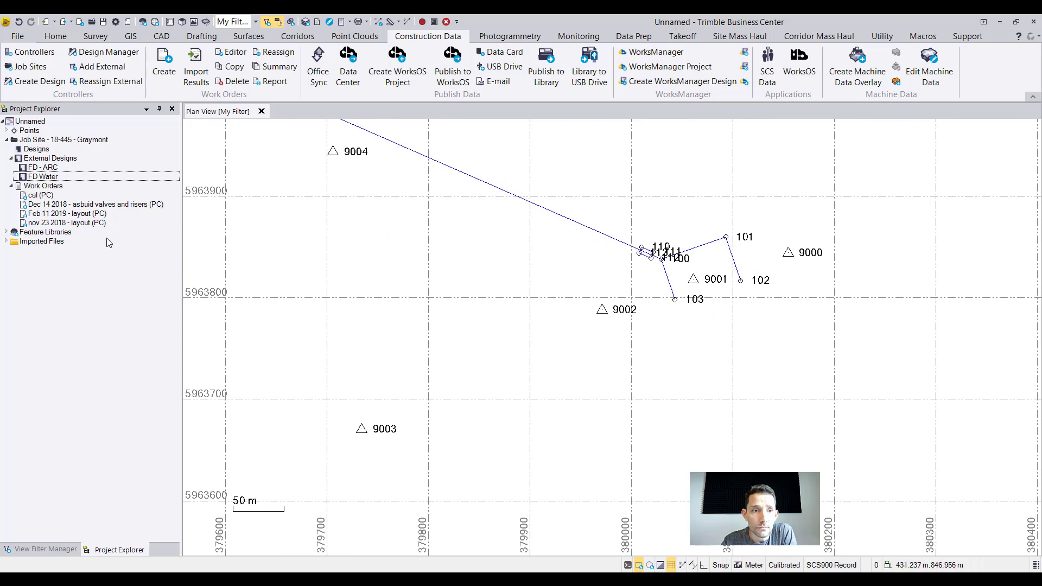
pyautogui.rightClick(74, 224)
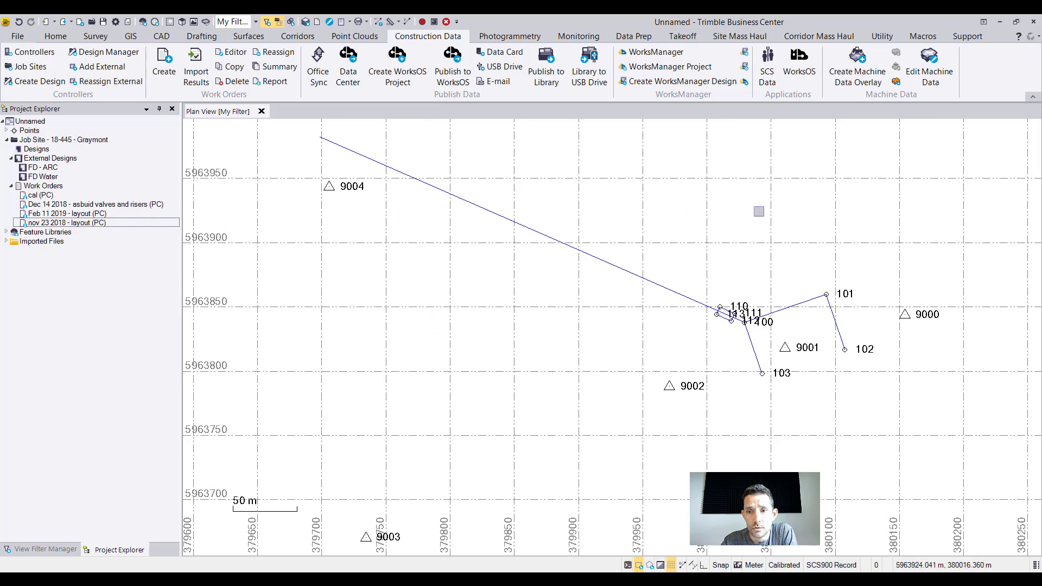
pyautogui.scroll(-1, 729, 247)
pyautogui.rightClick(83, 222)
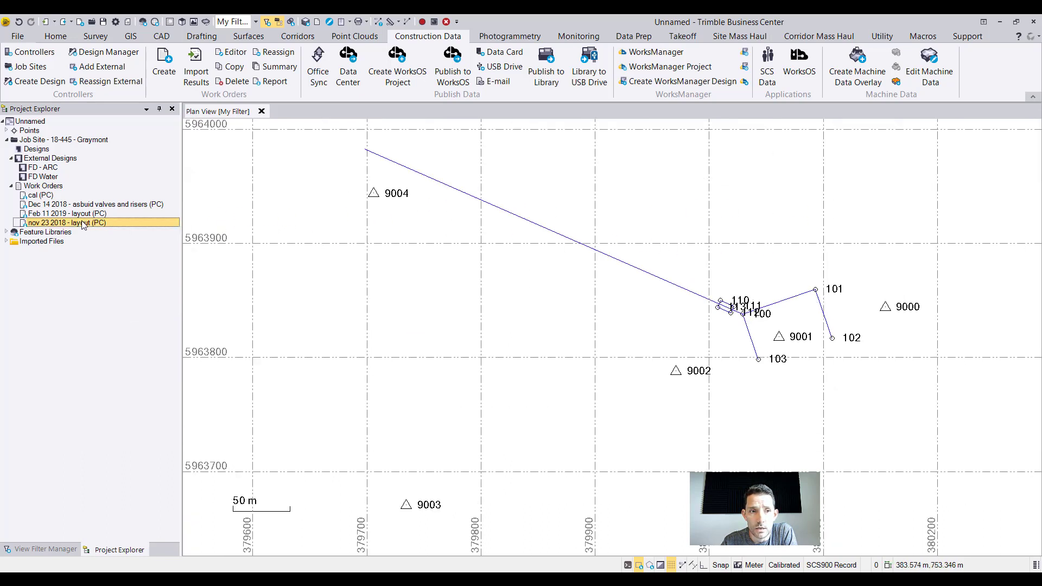
pyautogui.rightClick(81, 212)
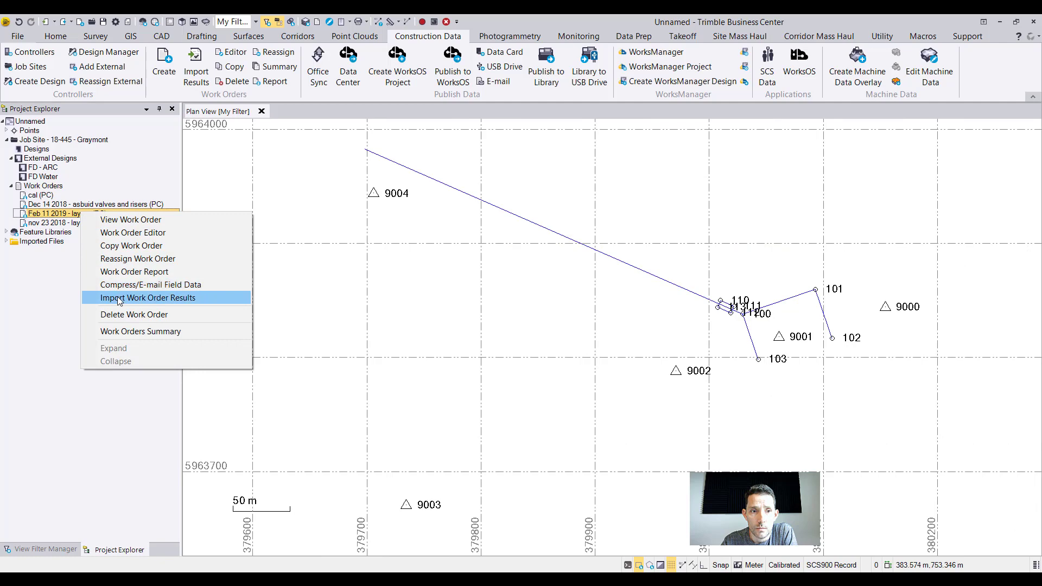
pyautogui.click(118, 298)
pyautogui.scroll(5, 767, 307)
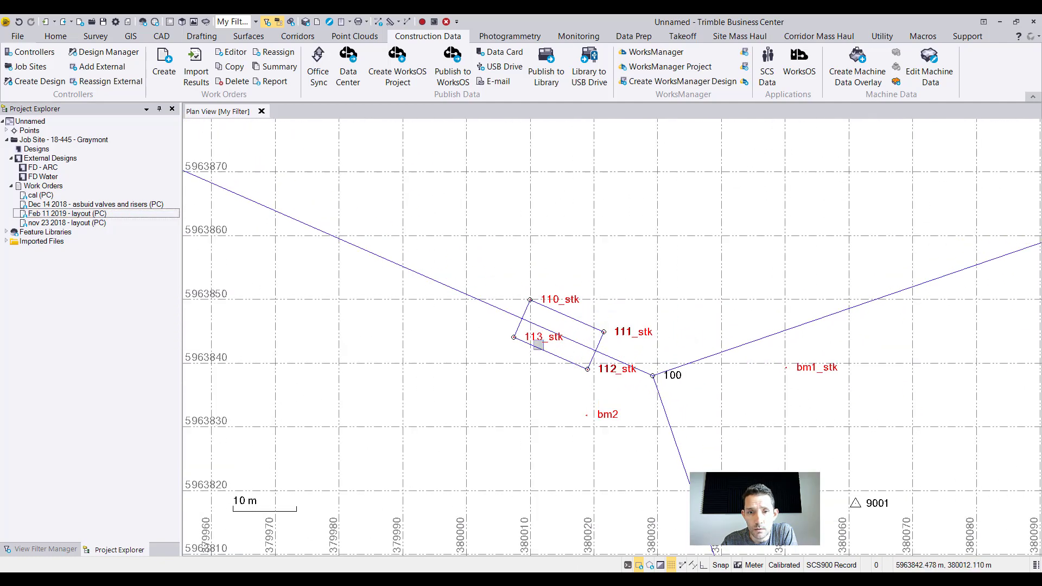
pyautogui.scroll(-2, 724, 391)
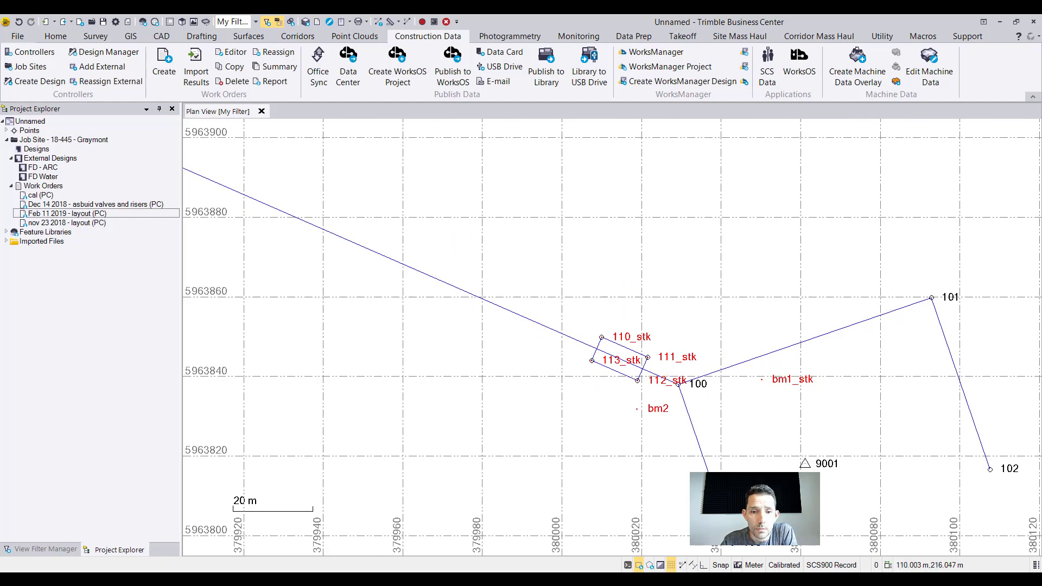
# Undo the import of the Feb 11 2019 - layout work order results.
pyautogui.press('super+e')
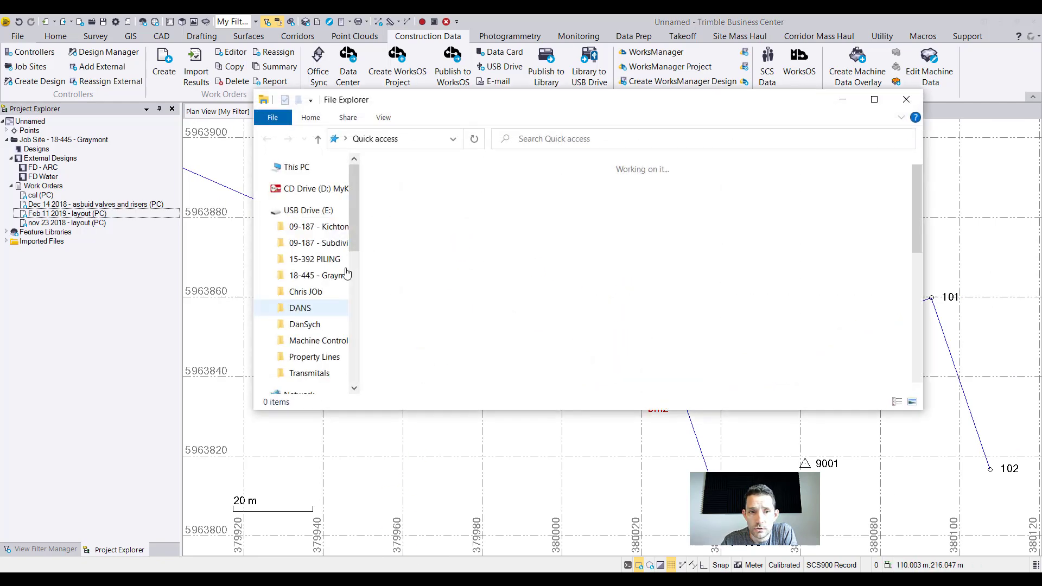
pyautogui.click(201, 223)
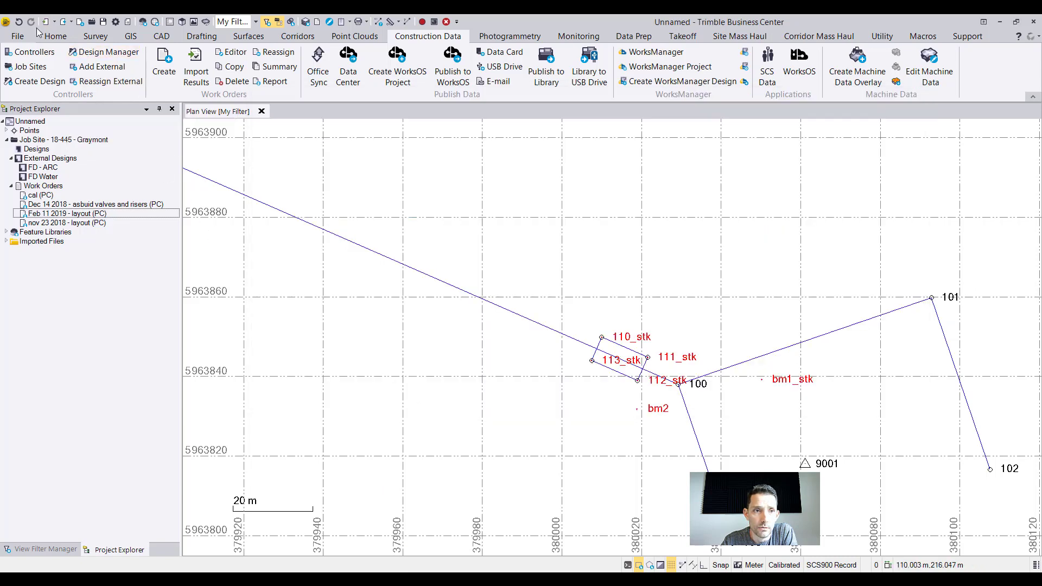
pyautogui.click(19, 21)
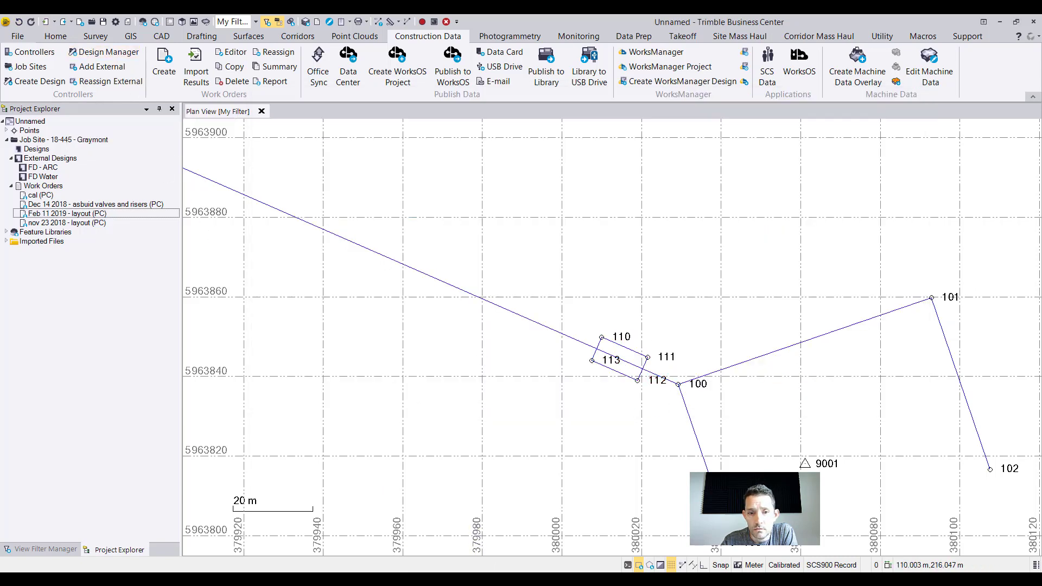
# Switch to File Explorer and open the work orders folder of 18-445 - Graymont, under Trimble Synchronizer Data and PC on the C drive.
pyautogui.hotkey('alt', 'Tab')
pyautogui.moveTo(356, 230); pyautogui.dragTo(367, 300)
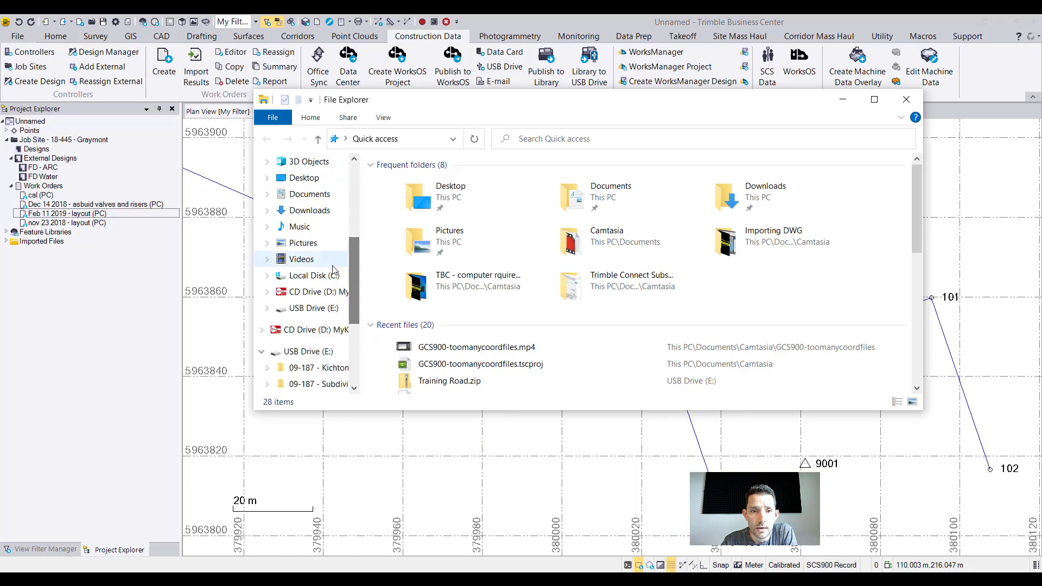
pyautogui.click(326, 275)
pyautogui.doubleClick(427, 356)
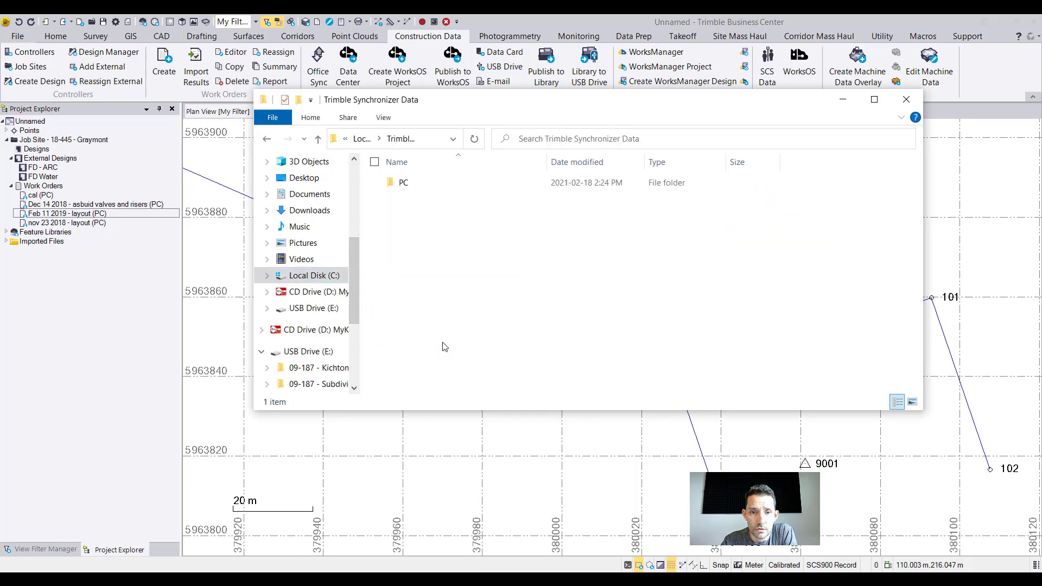
pyautogui.doubleClick(407, 184)
pyautogui.doubleClick(434, 197)
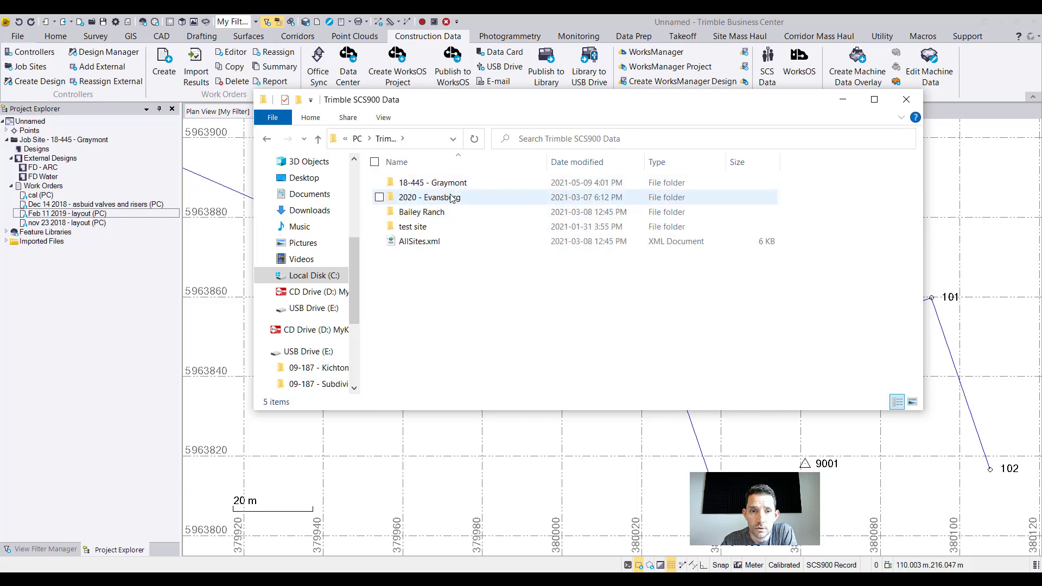
pyautogui.doubleClick(433, 182)
pyautogui.doubleClick(423, 197)
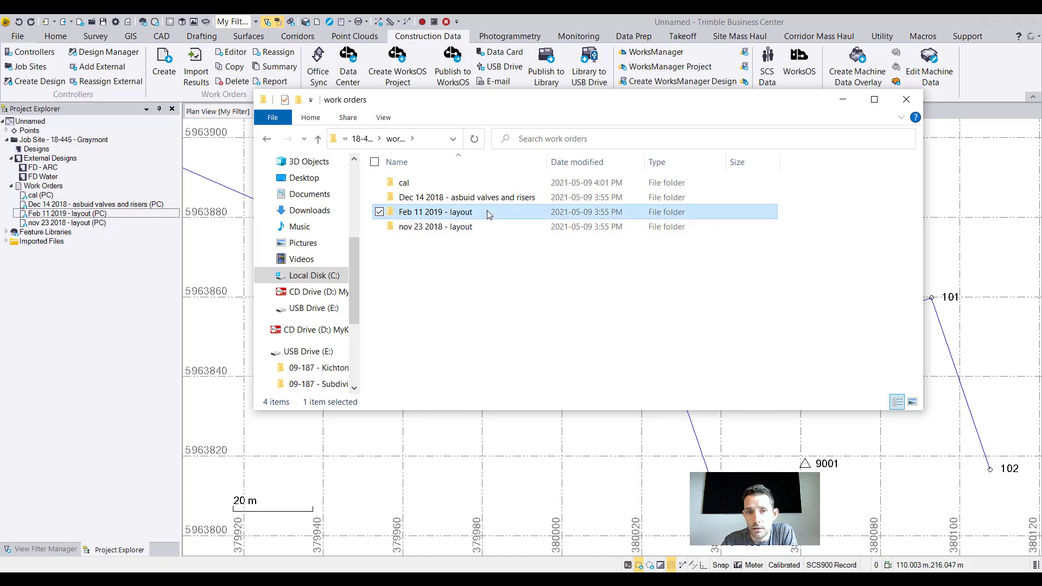
# Import Feb 11 2019 - layout.spj from its work order folder into the Trimble Business Center project's plan view.
pyautogui.doubleClick(487, 212)
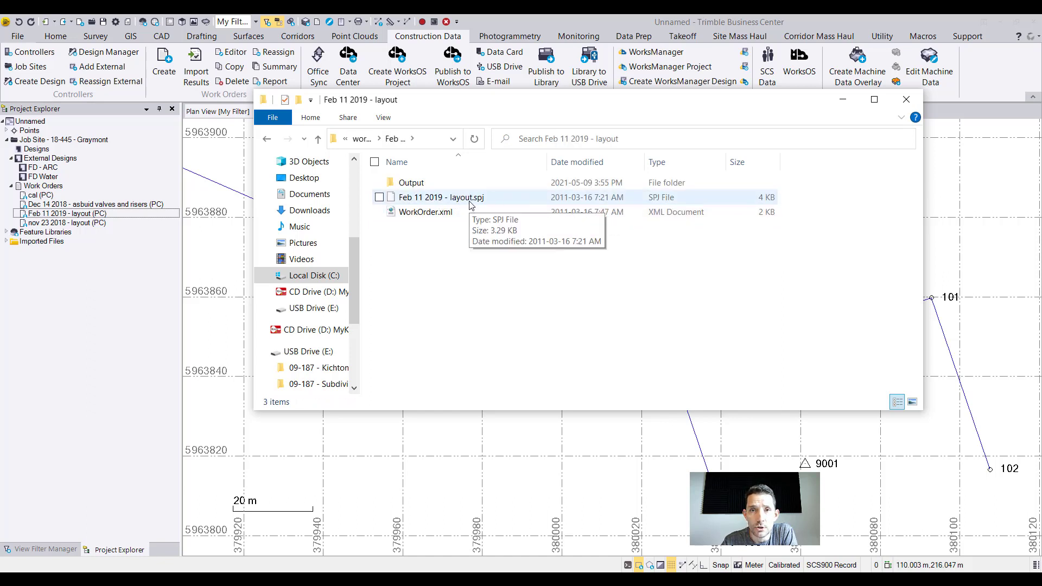
pyautogui.click(470, 204)
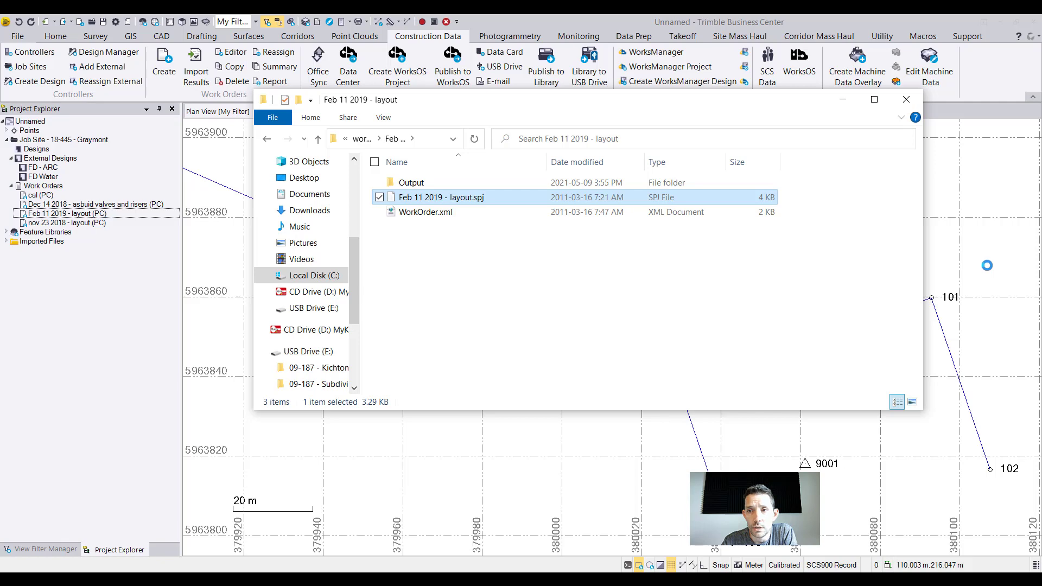
pyautogui.click(843, 100)
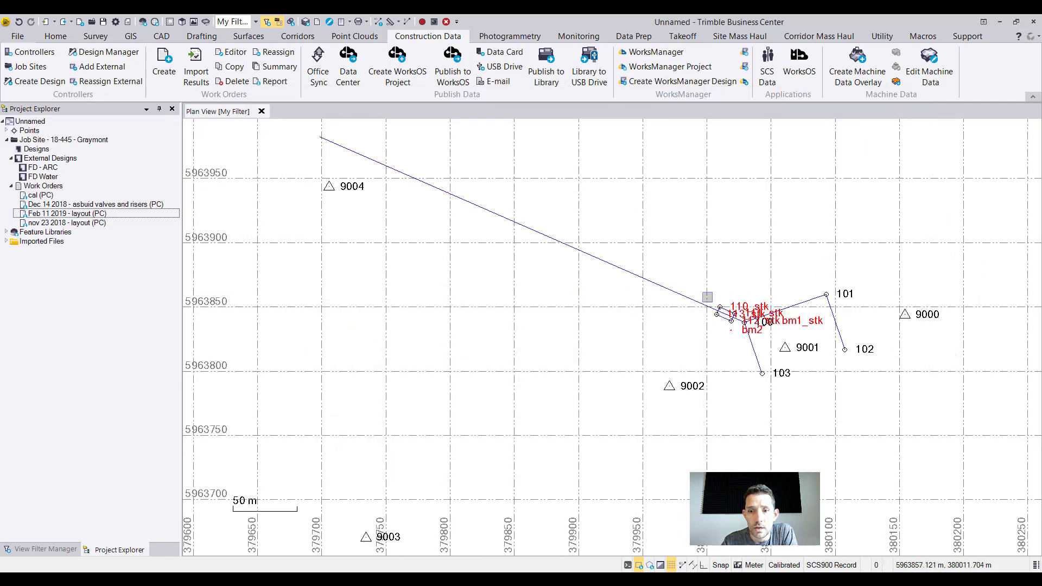
# Review the site settings, calibration and control points of job site 18-445 - Graymont.
pyautogui.doubleClick(64, 141)
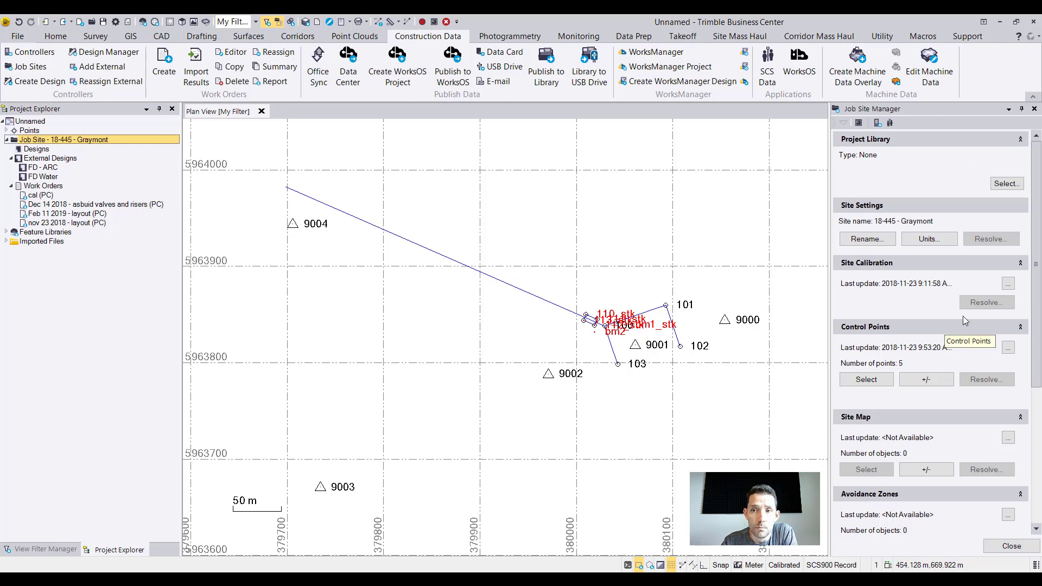
pyautogui.click(1034, 109)
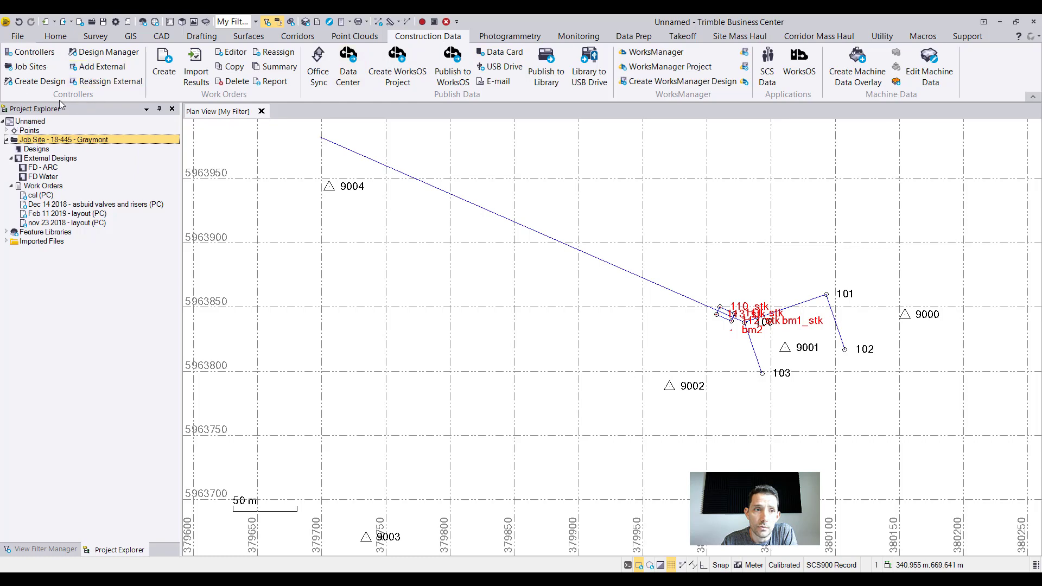
# Create a job site design named test and assign it to the PC site controller.
pyautogui.click(34, 81)
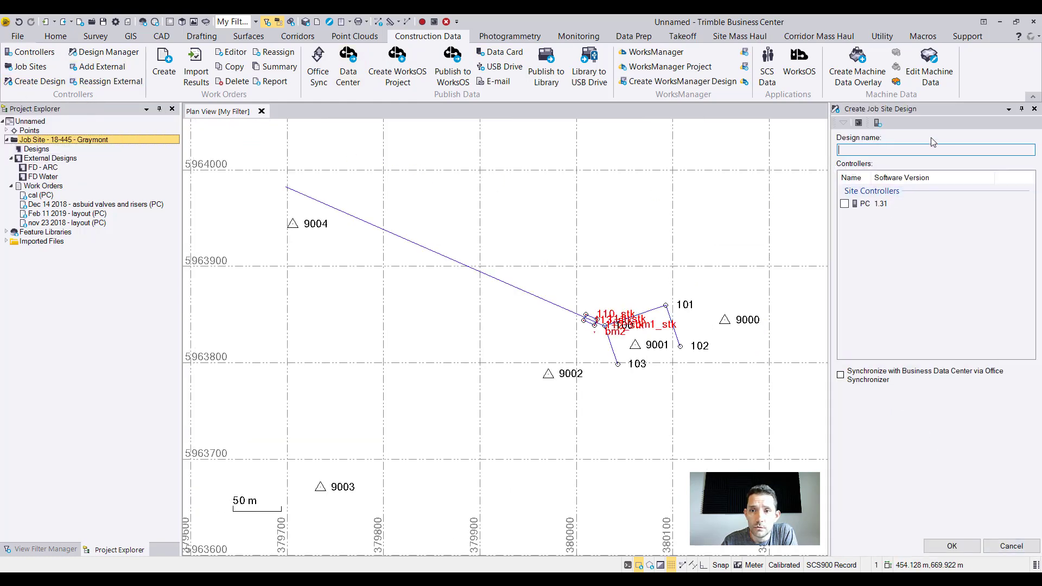
pyautogui.write('test')
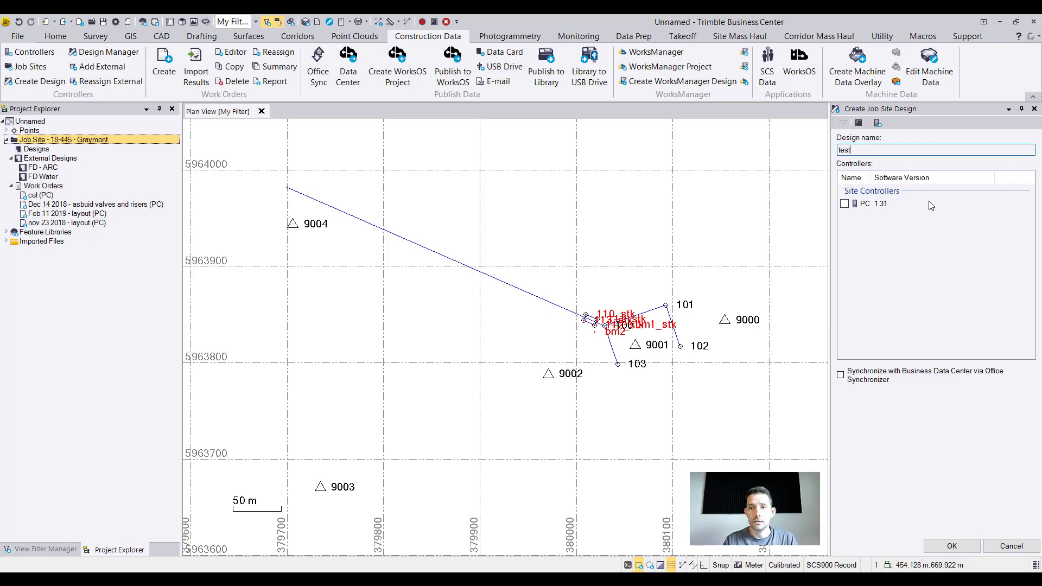
pyautogui.click(845, 205)
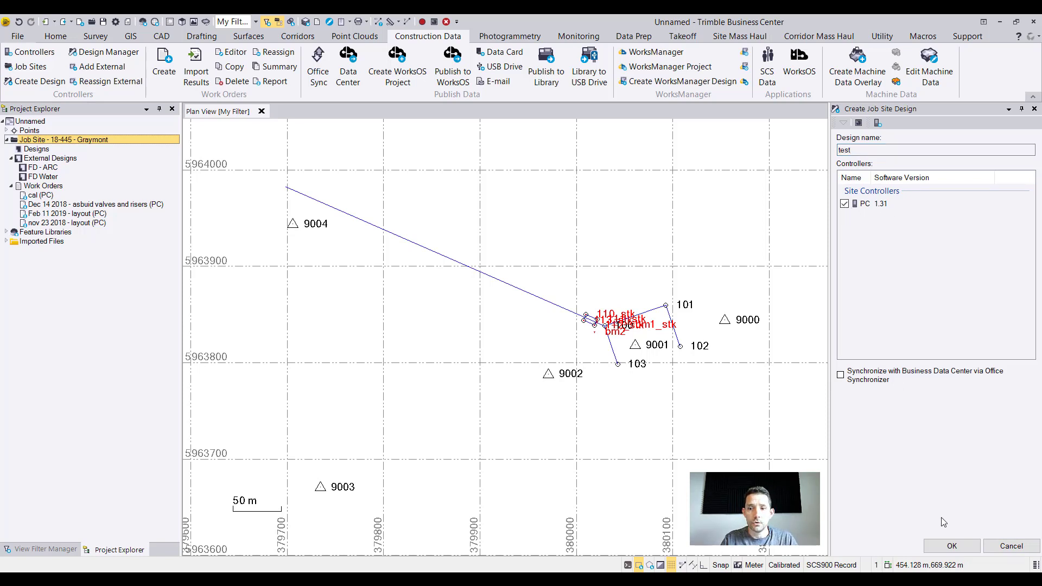
pyautogui.click(950, 546)
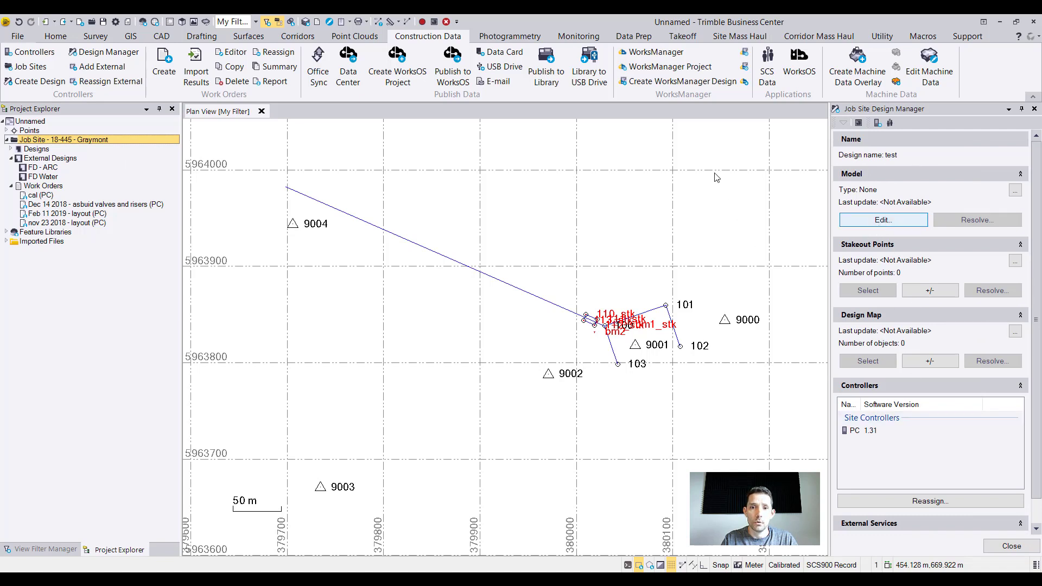
# Review the model type choices and the stakeout point options of the test design without changing them.
pyautogui.click(865, 218)
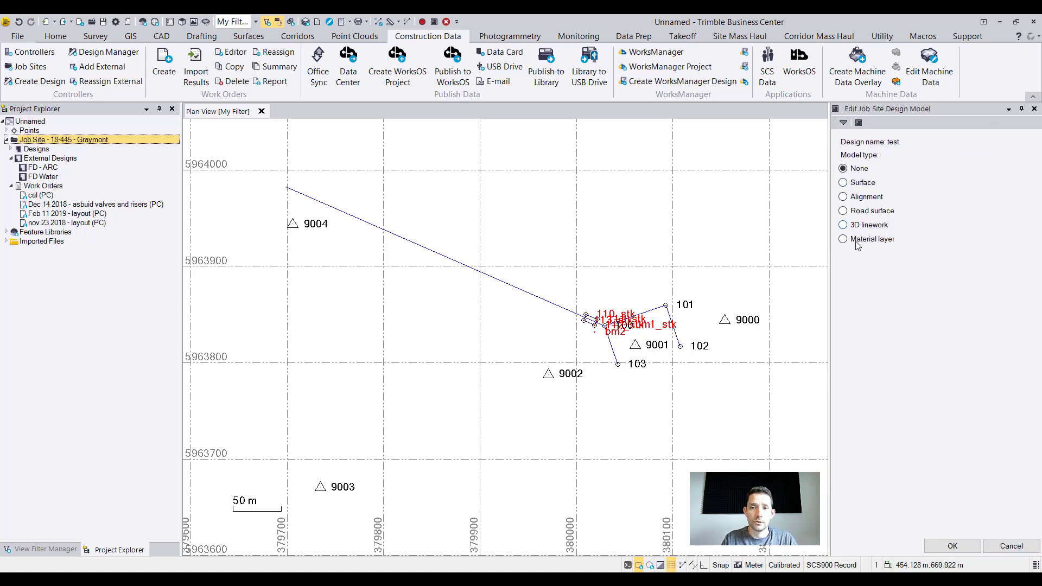
pyautogui.click(1011, 546)
pyautogui.click(928, 291)
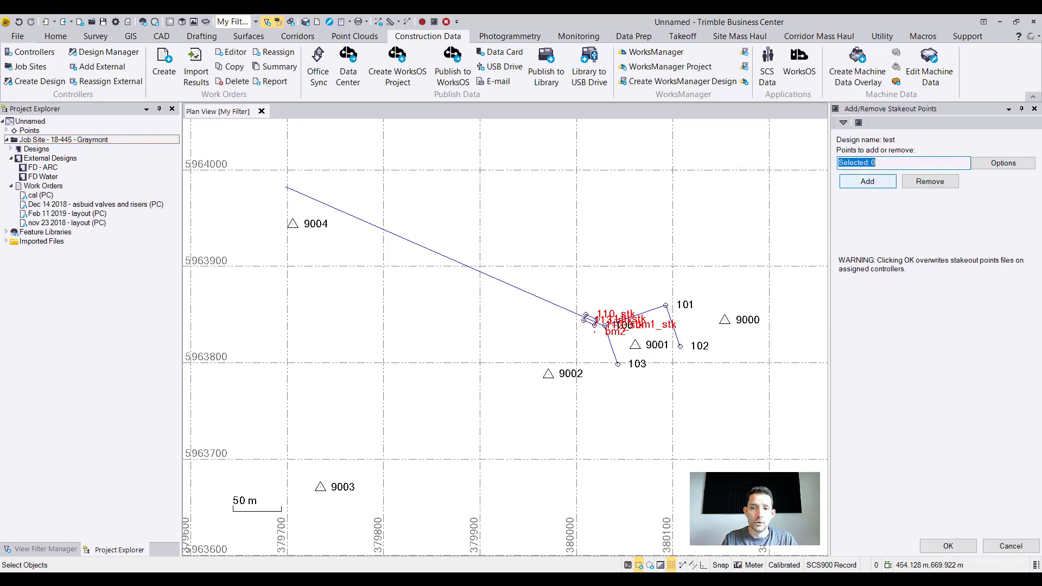
pyautogui.click(1010, 545)
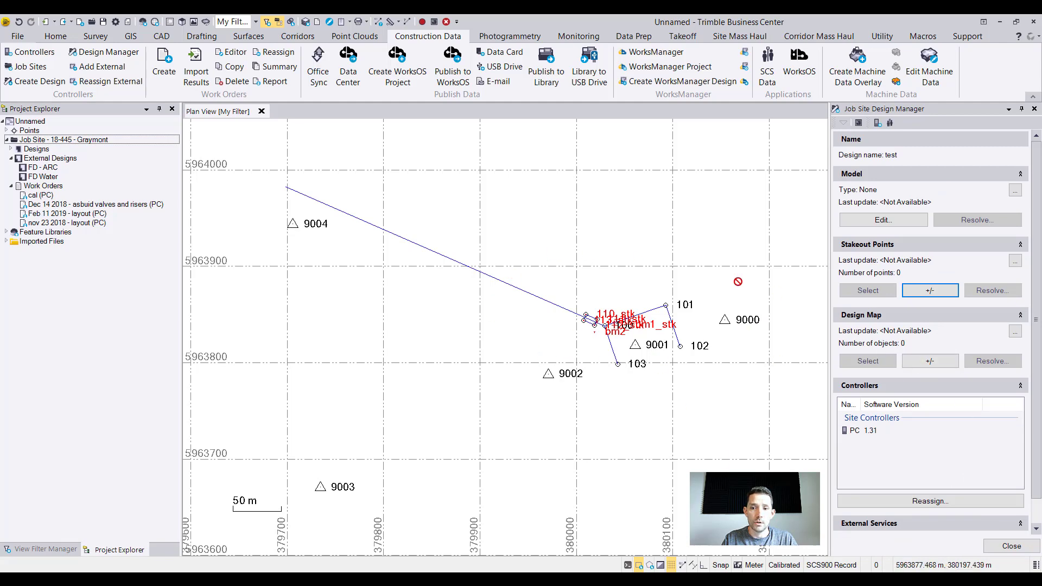
# Check the test design's folder within the designs folder of 18-445 - Graymont in File Explorer, and return to Trimble Business Center.
pyautogui.click(466, 578)
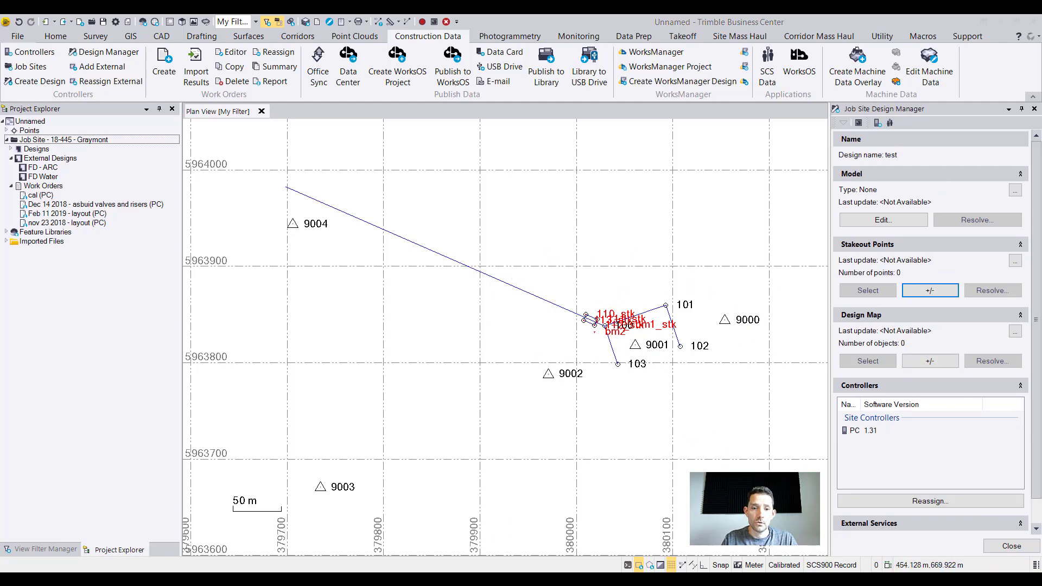
pyautogui.moveTo(857, 98); pyautogui.dragTo(746, 118)
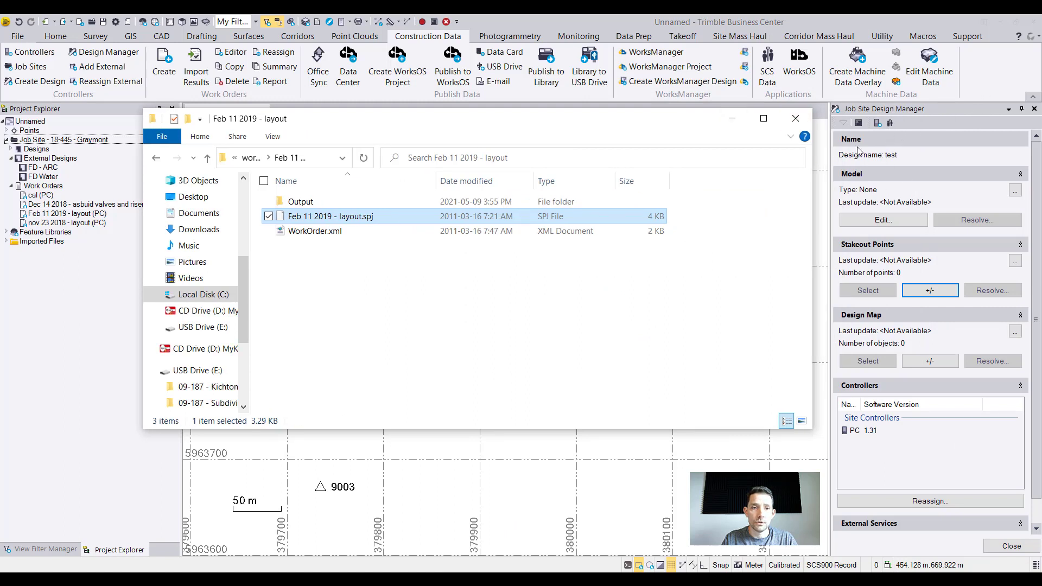
pyautogui.click(251, 157)
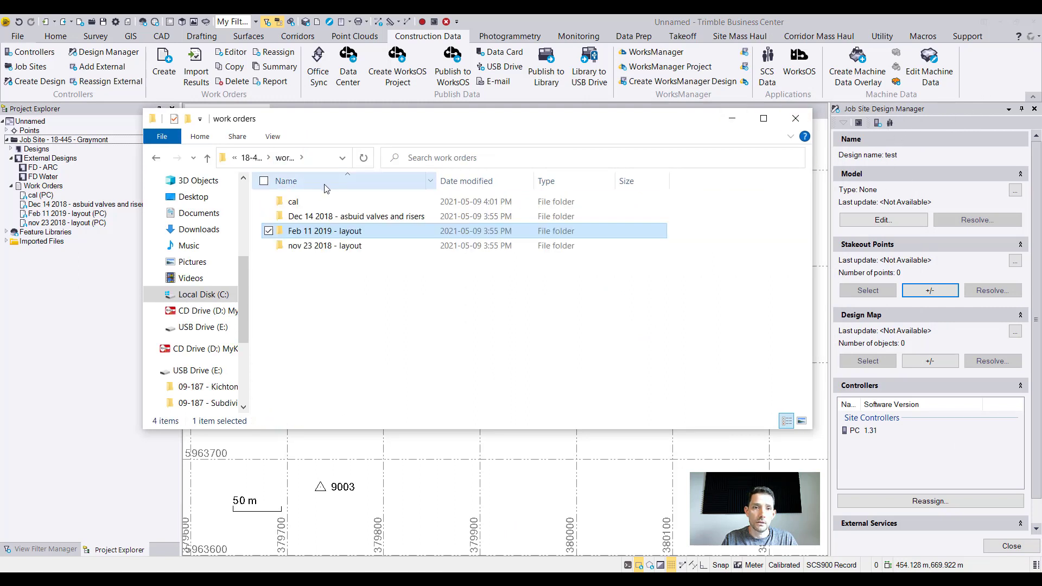
pyautogui.click(252, 157)
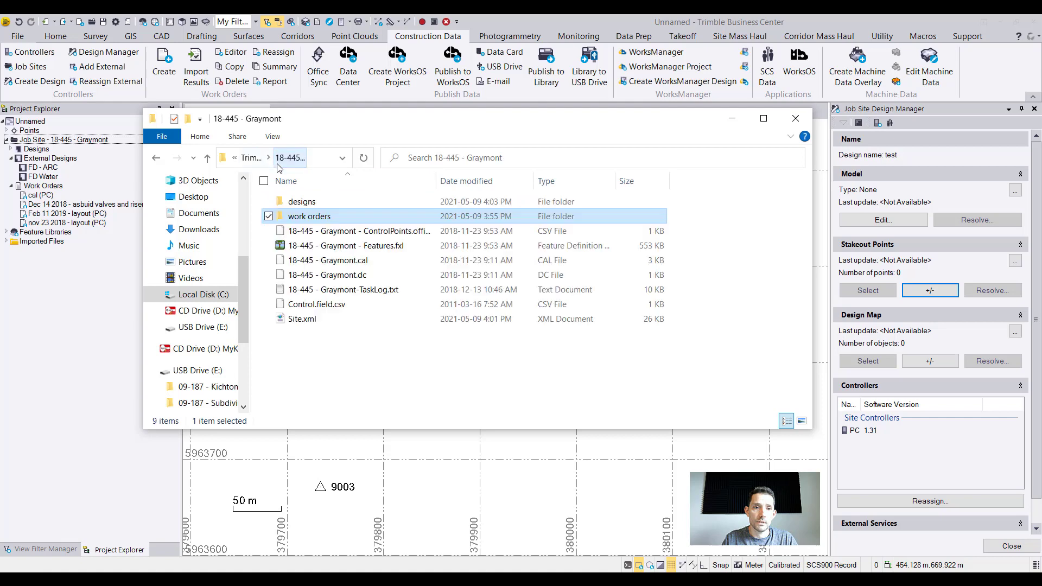
pyautogui.doubleClick(312, 203)
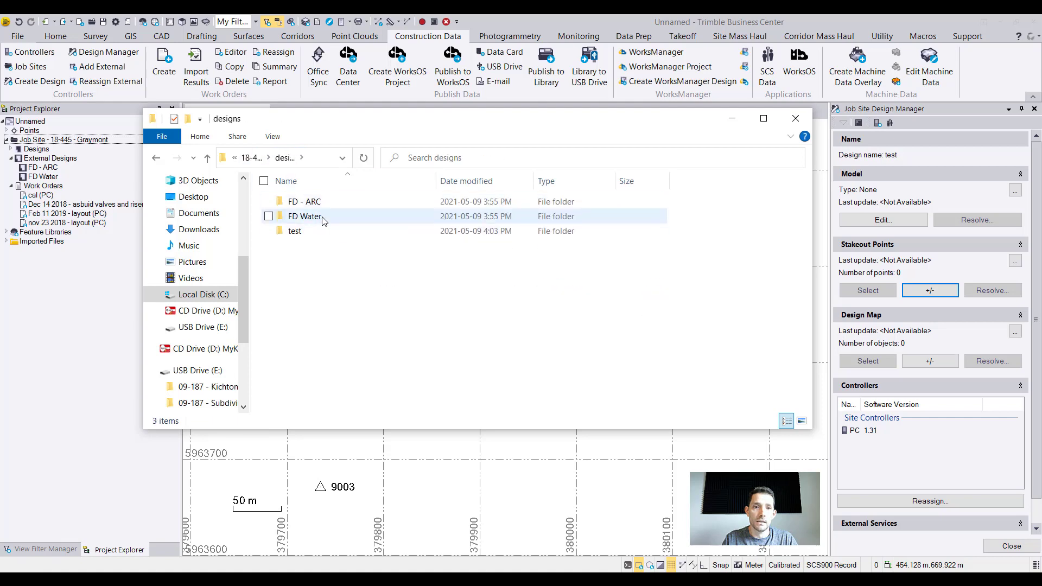
pyautogui.doubleClick(293, 230)
pyautogui.click(875, 142)
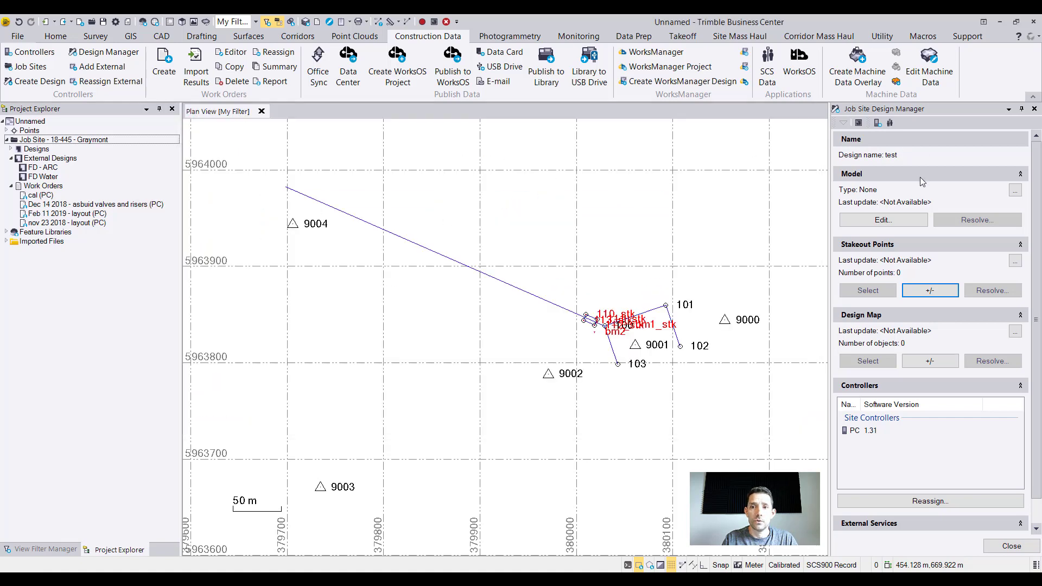
# Add points 113 and 110 to the stakeout points of the test design and save them for the assigned controller.
pyautogui.click(930, 291)
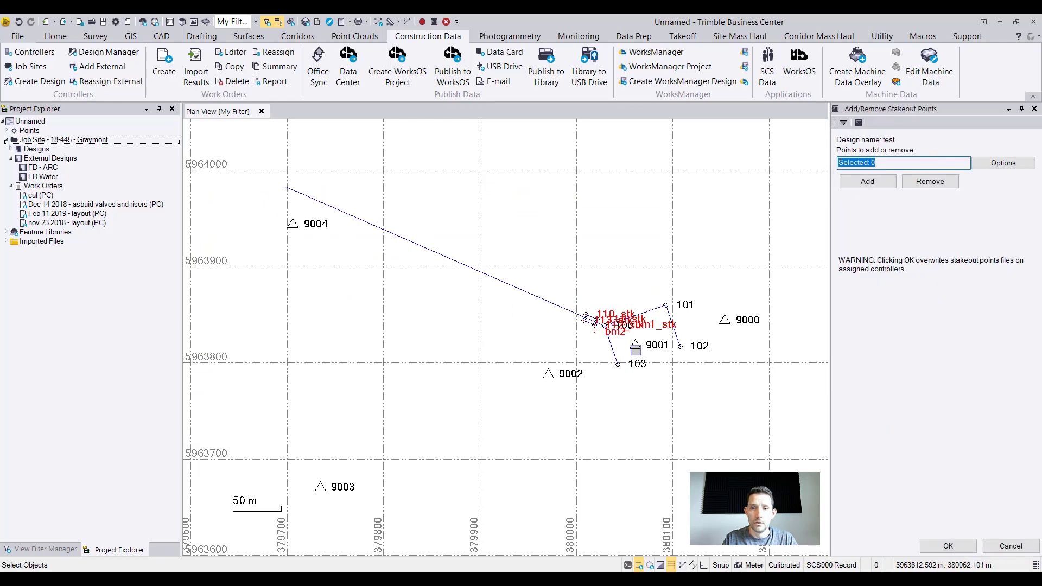
pyautogui.scroll(5, 616, 331)
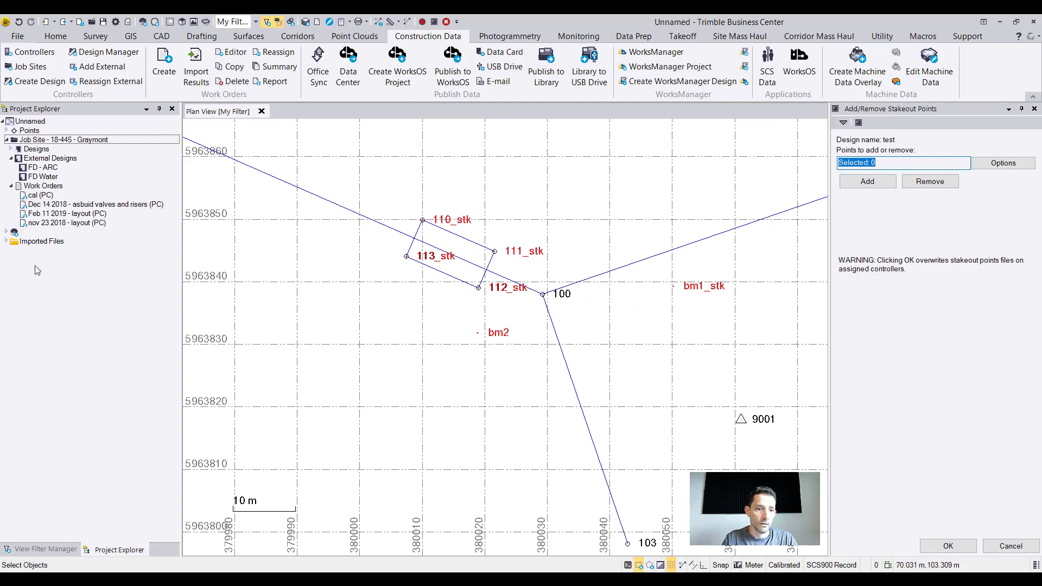
pyautogui.click(40, 549)
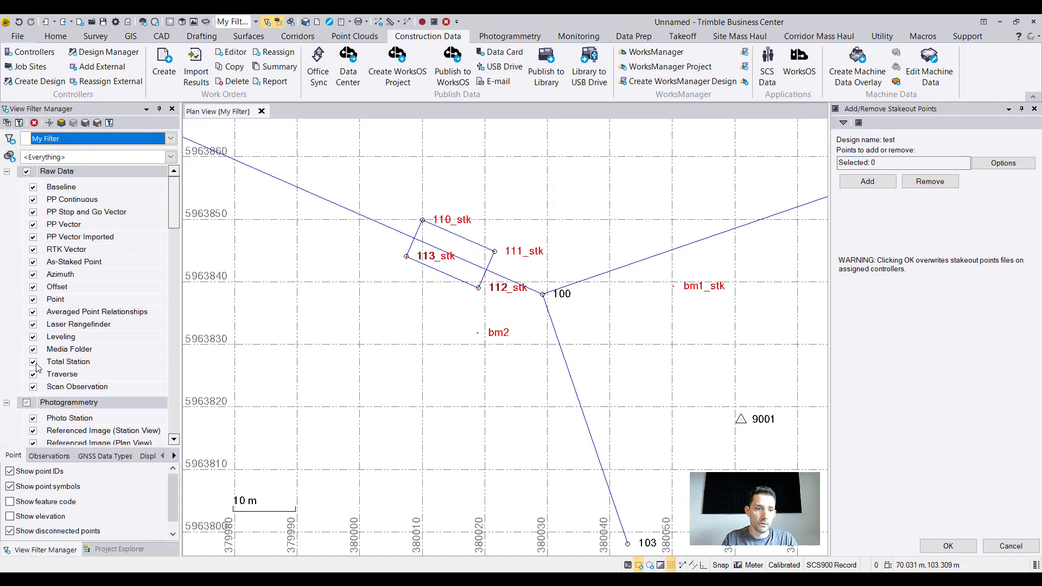
pyautogui.click(417, 251)
pyautogui.click(441, 267)
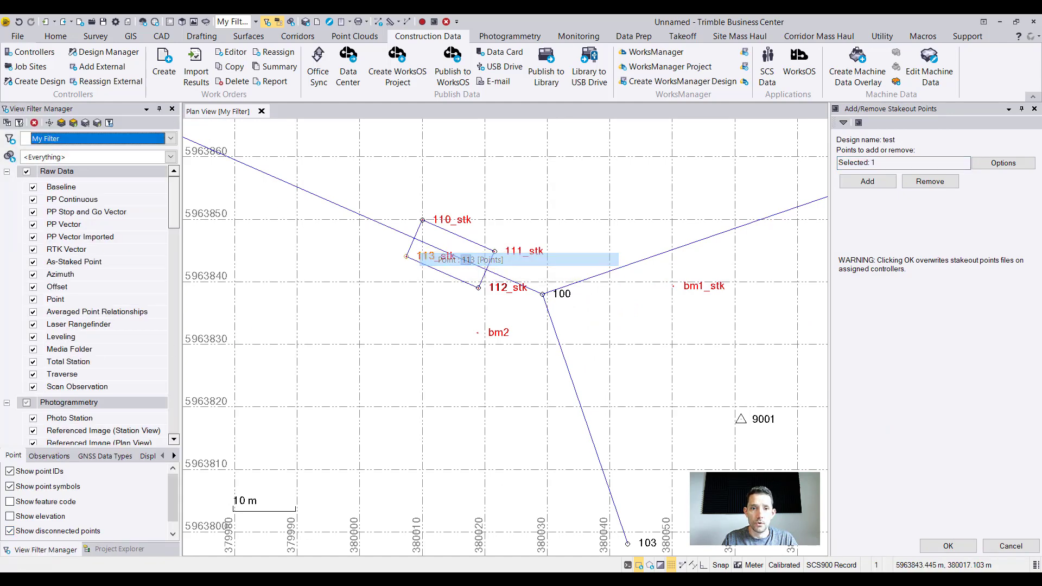
pyautogui.click(470, 228)
pyautogui.click(488, 239)
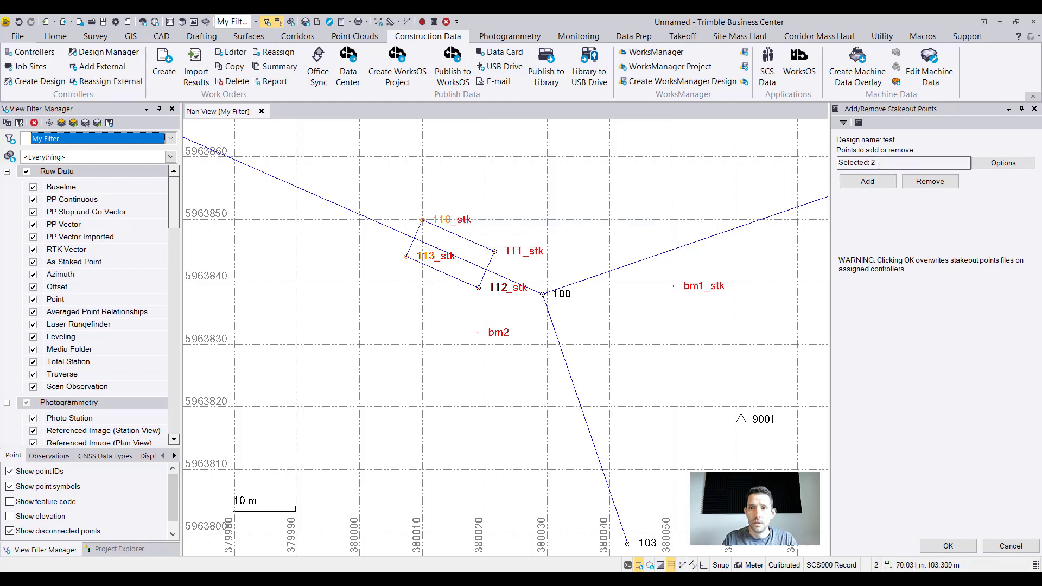
pyautogui.click(868, 182)
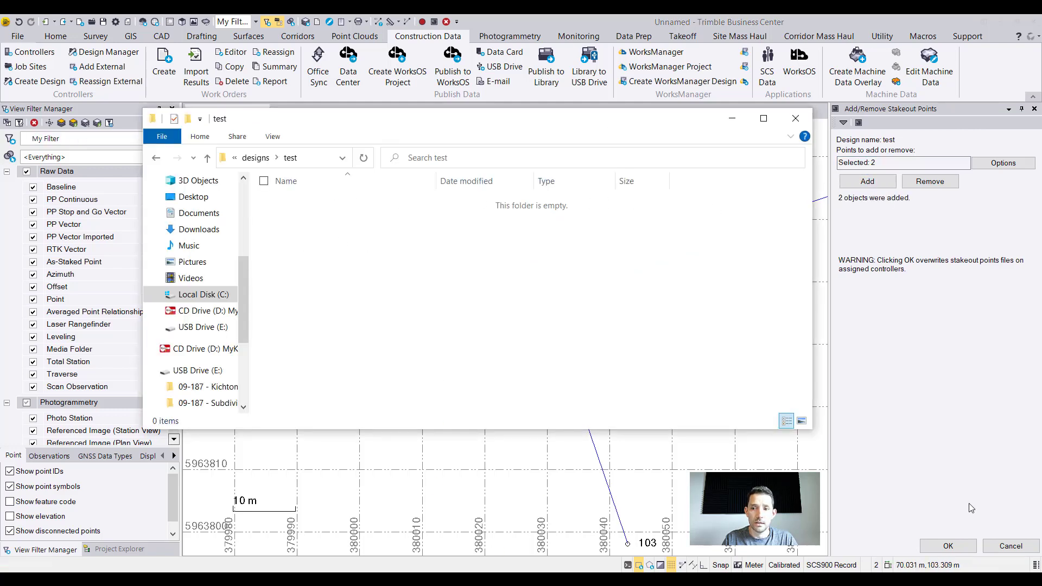
pyautogui.click(947, 546)
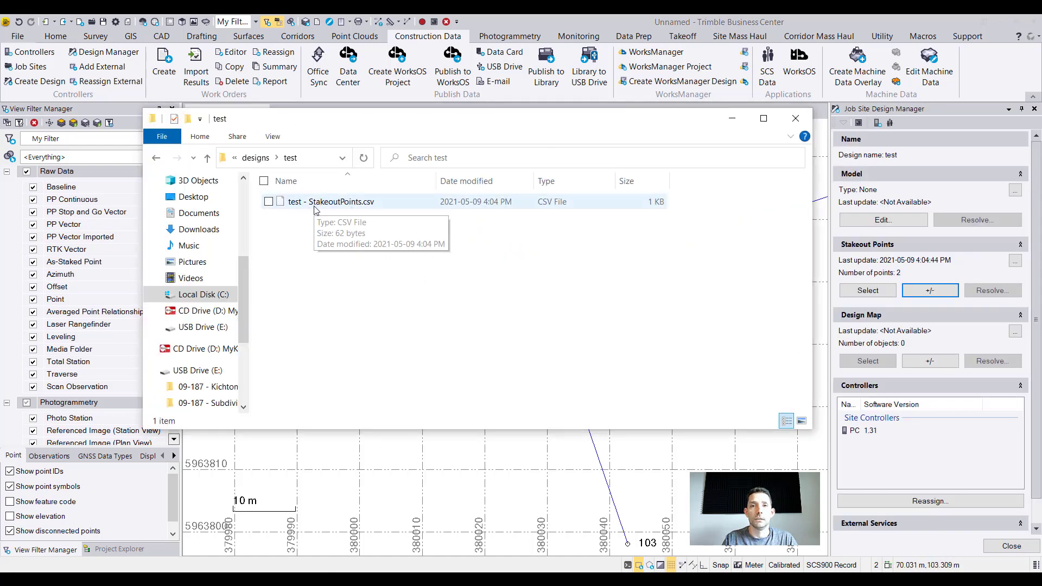
# Add the three lines linking points 111, 110, 113 and 112 to the test design's map, save it, and show its folder in File Explorer.
pyautogui.click(980, 410)
pyautogui.click(929, 361)
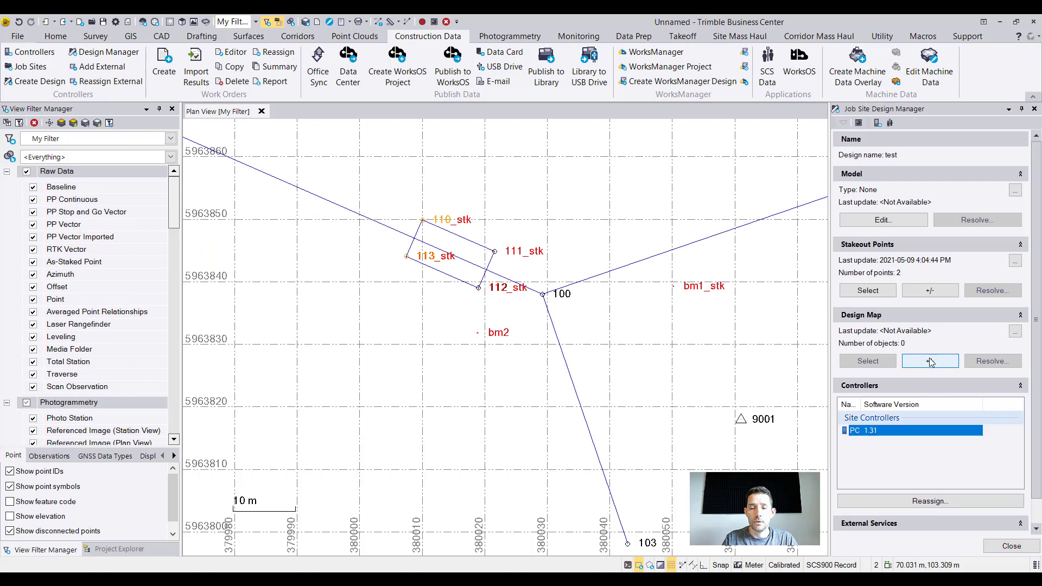
pyautogui.click(358, 216)
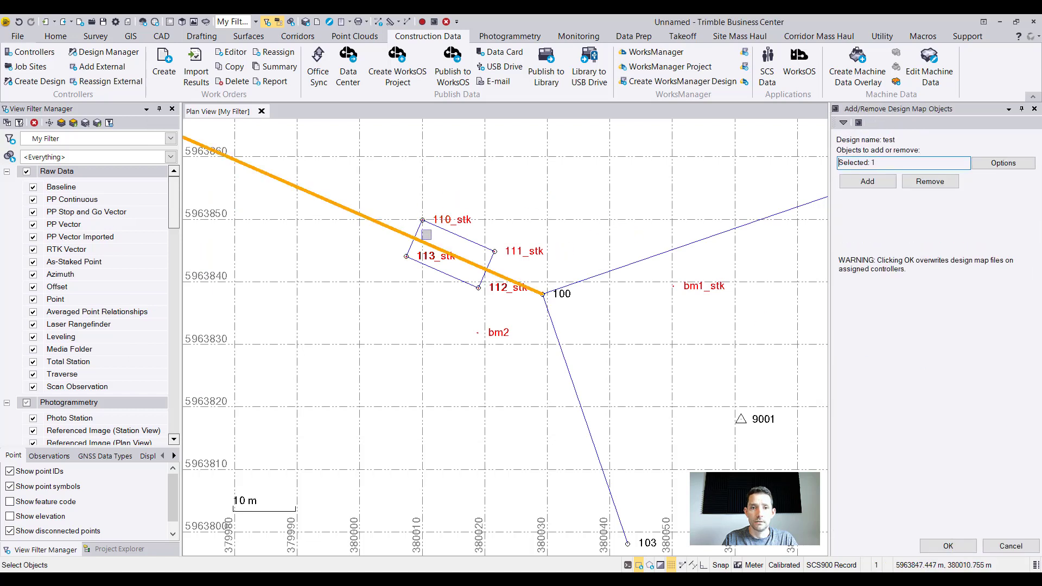
pyautogui.click(437, 230)
pyautogui.click(420, 232)
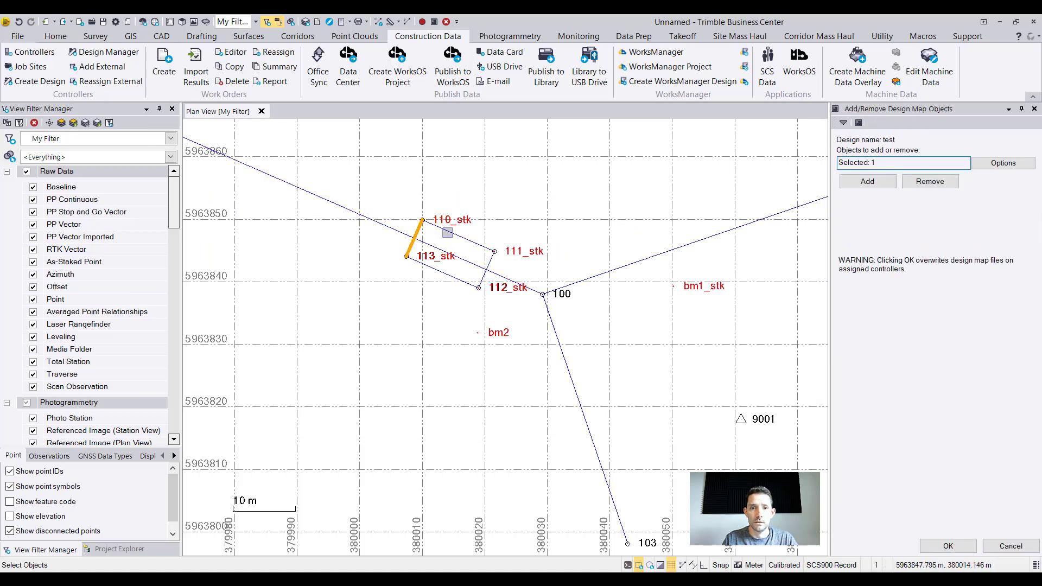
pyautogui.click(446, 232)
pyautogui.click(451, 277)
pyautogui.click(890, 185)
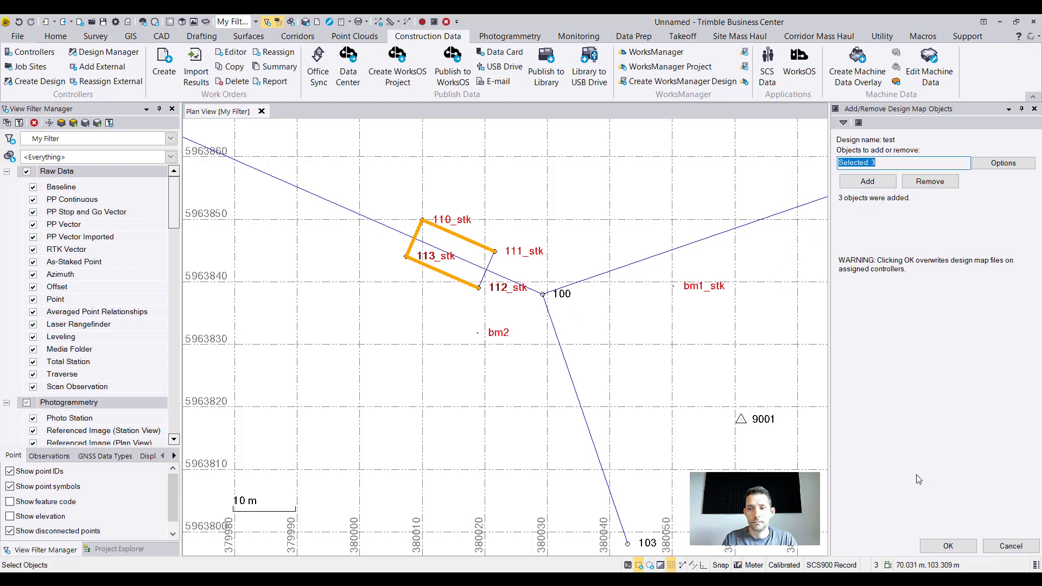
pyautogui.click(945, 546)
pyautogui.hotkey('alt', 'Tab')
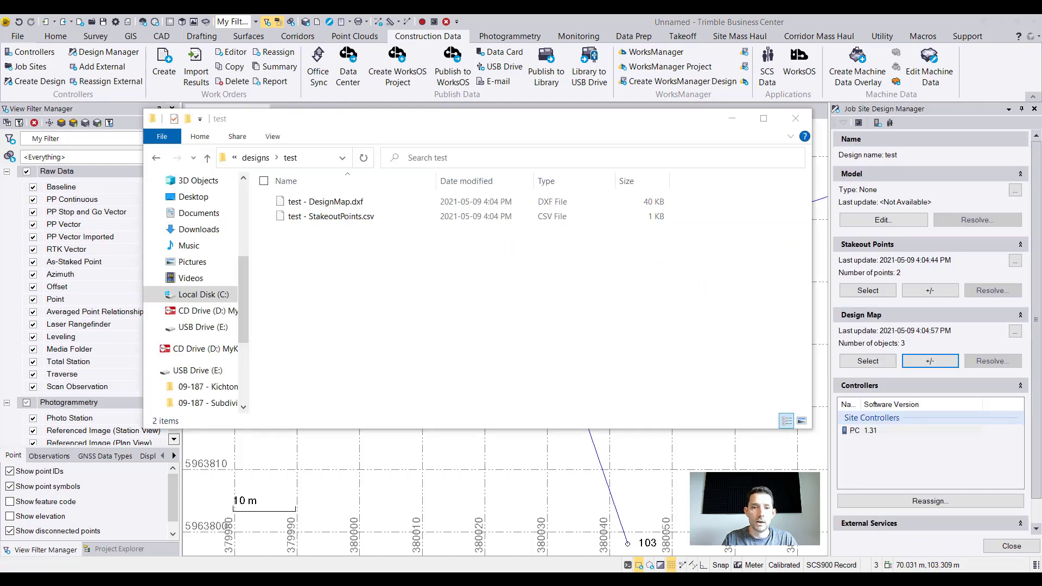